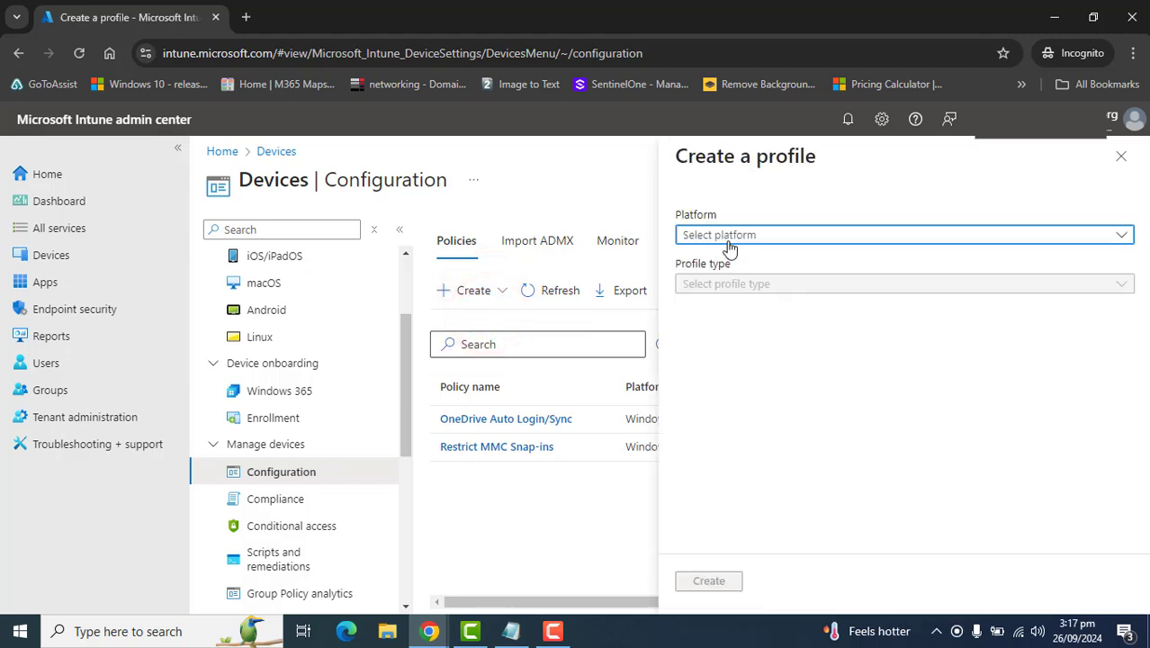
# Step: Create a configuration profile for Windows 10 and later using the Administrative templates template
pyautogui.click(725, 236)
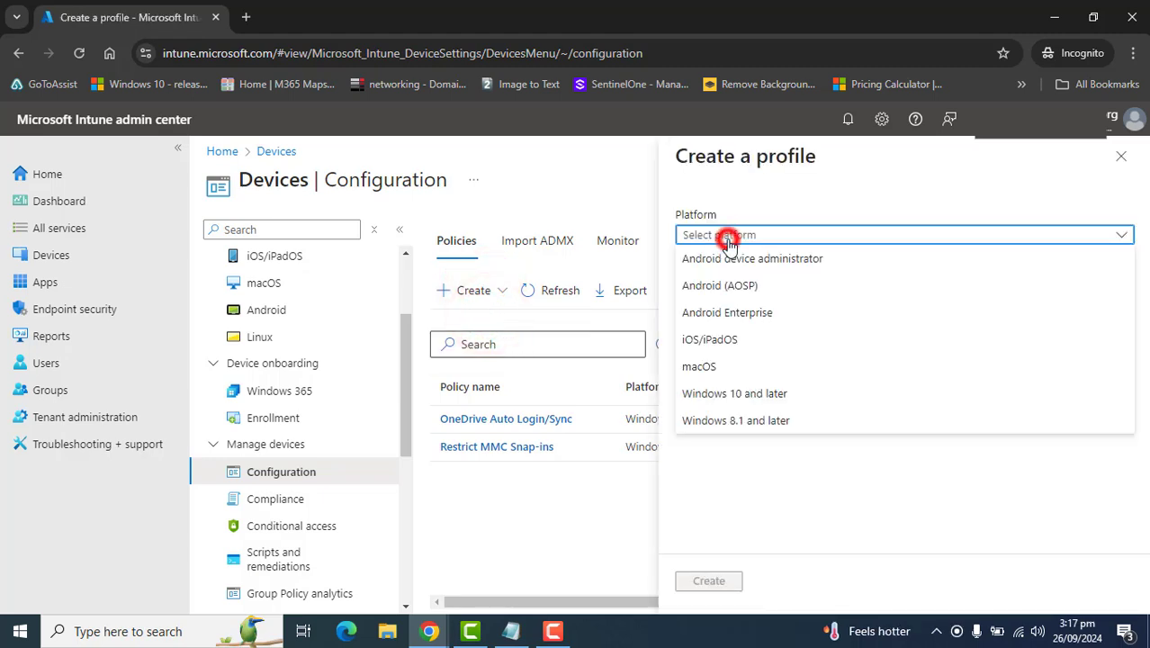
pyautogui.click(740, 395)
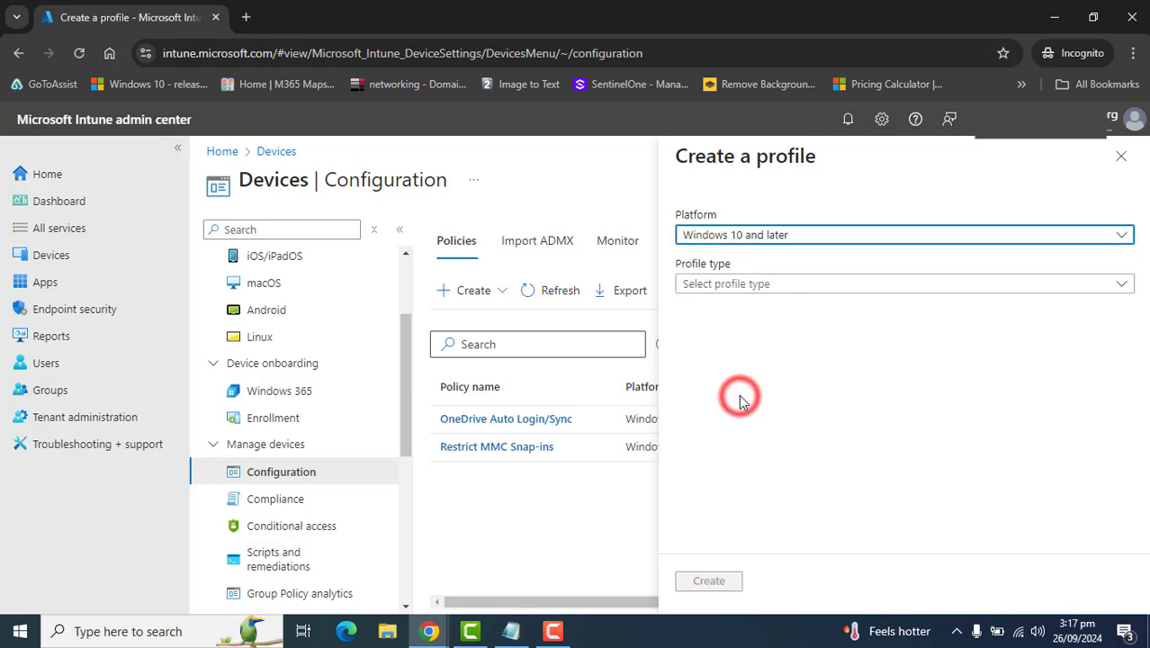
pyautogui.click(763, 286)
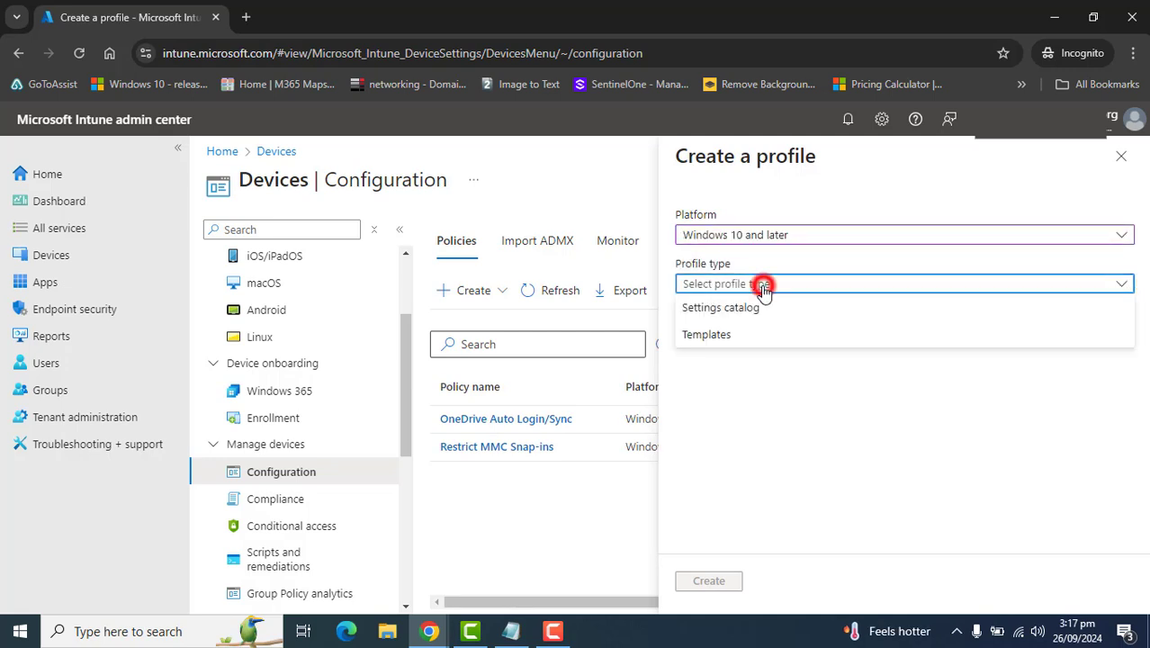
pyautogui.click(725, 336)
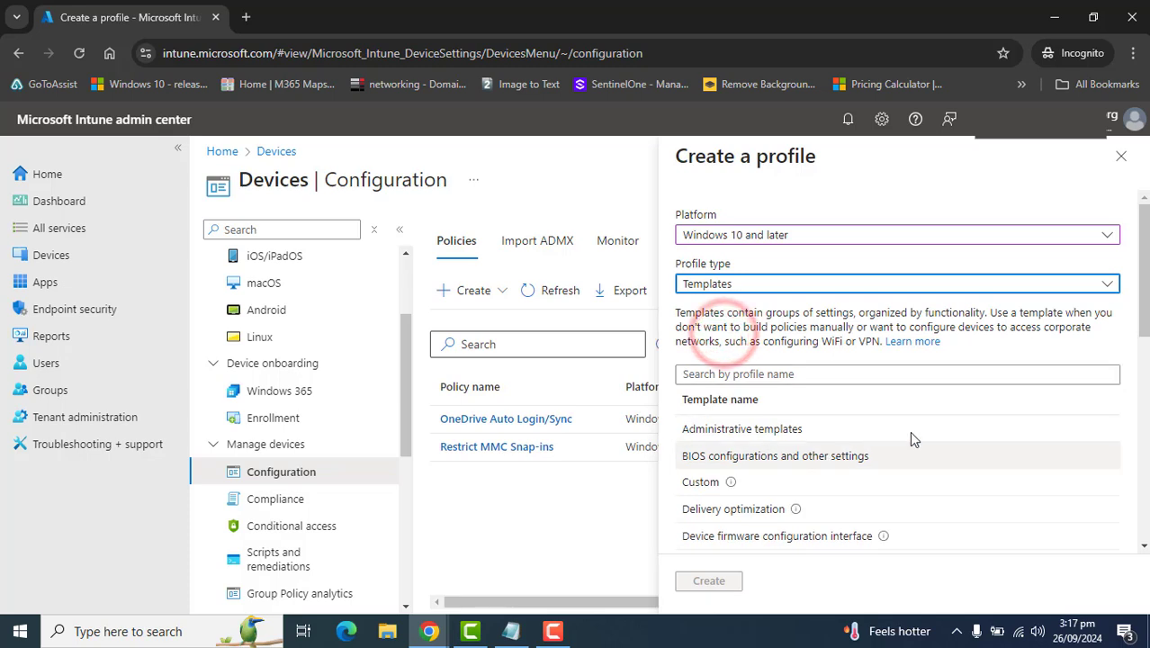
pyautogui.moveTo(1143, 263); pyautogui.dragTo(1146, 273)
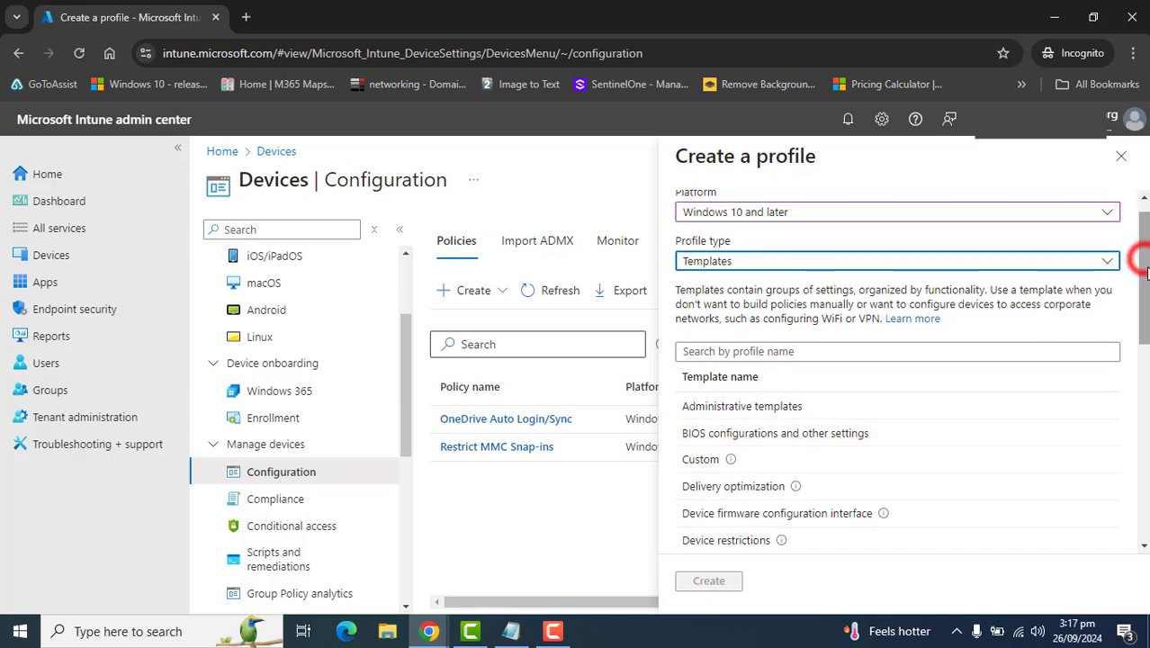
pyautogui.click(697, 407)
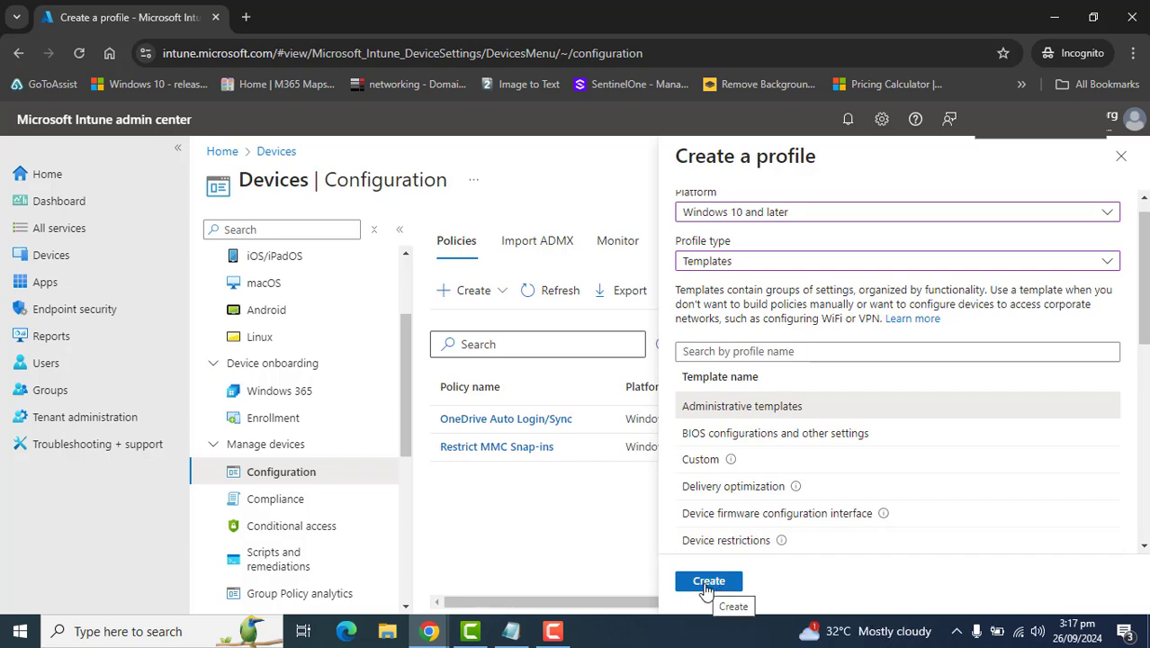
pyautogui.click(708, 583)
# Step: Name the profile "MMC Snaps In Restrictions", describe it as "Restrict MMC Snaps In Disk Management, Computer Management, Group Policy", and continue to the configuration settings
pyautogui.click(644, 281)
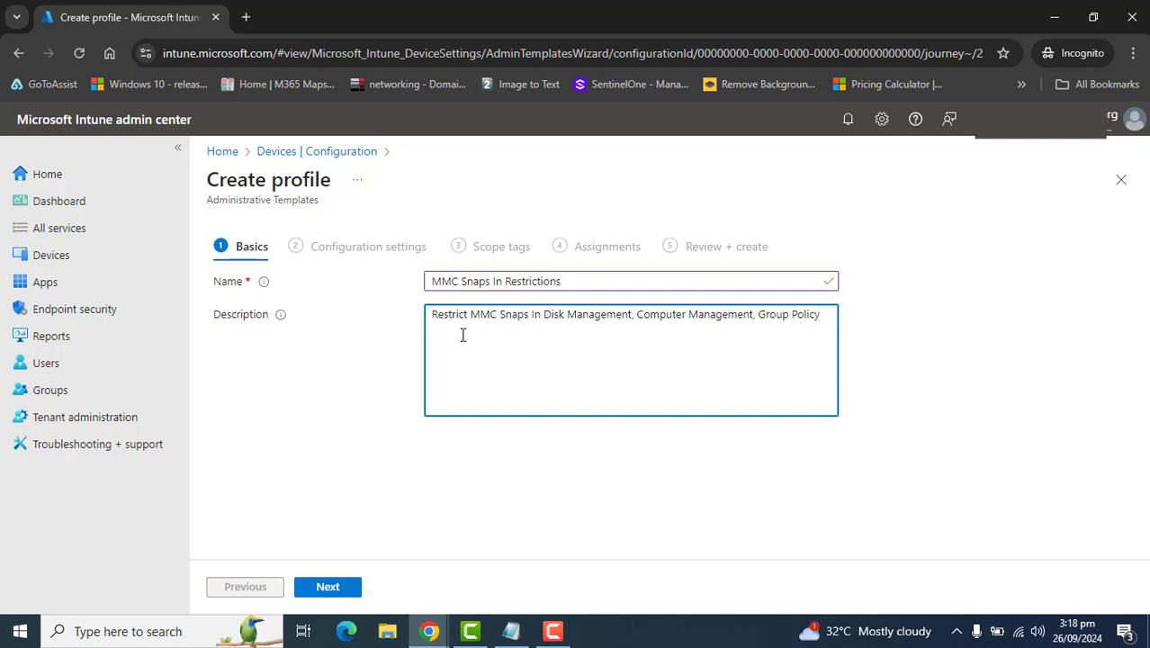
pyautogui.moveTo(544, 314); pyautogui.dragTo(819, 323)
pyautogui.click(882, 336)
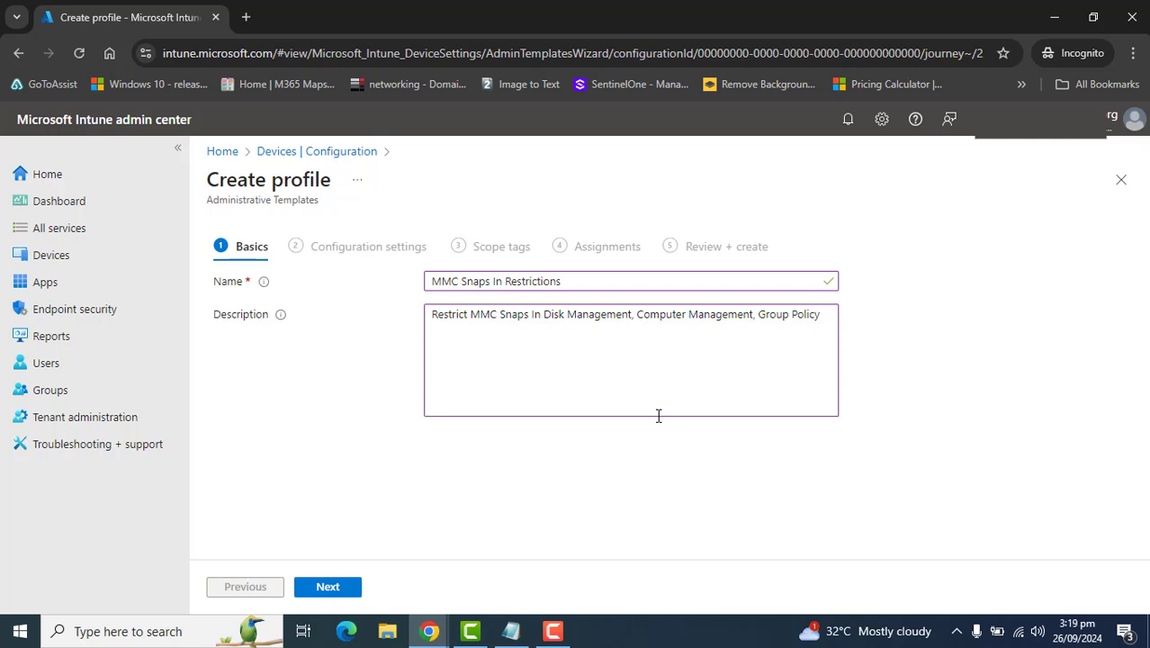
pyautogui.click(339, 588)
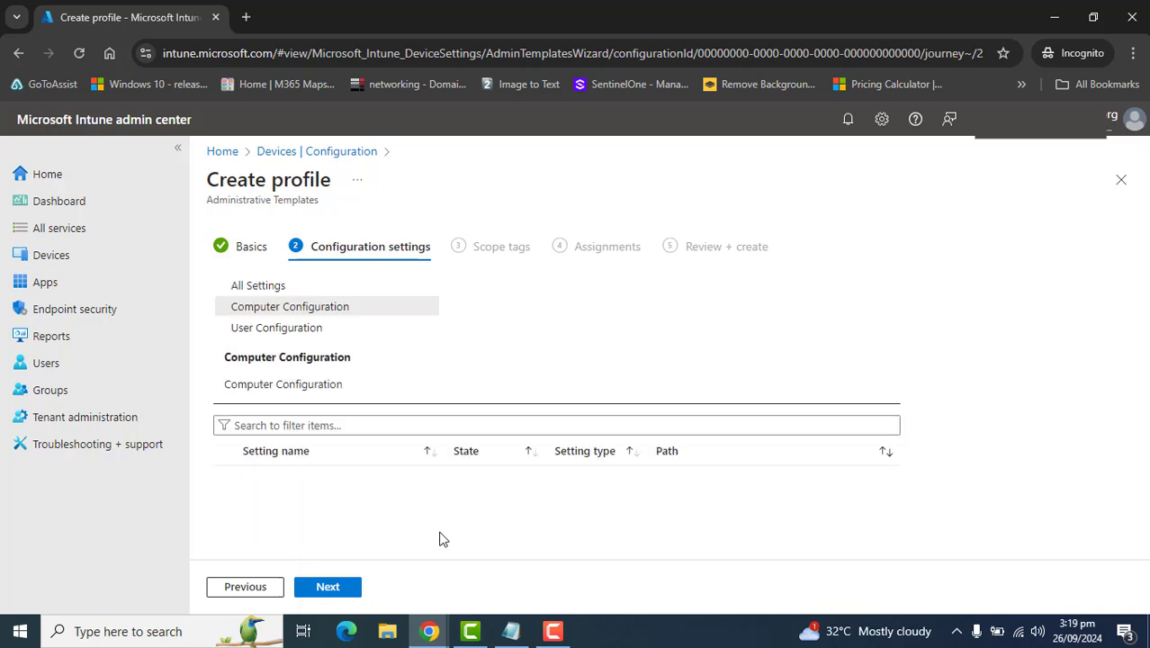
# Step: Filter the Computer Configuration settings by "computer management"
pyautogui.click(453, 424)
pyautogui.write('c')
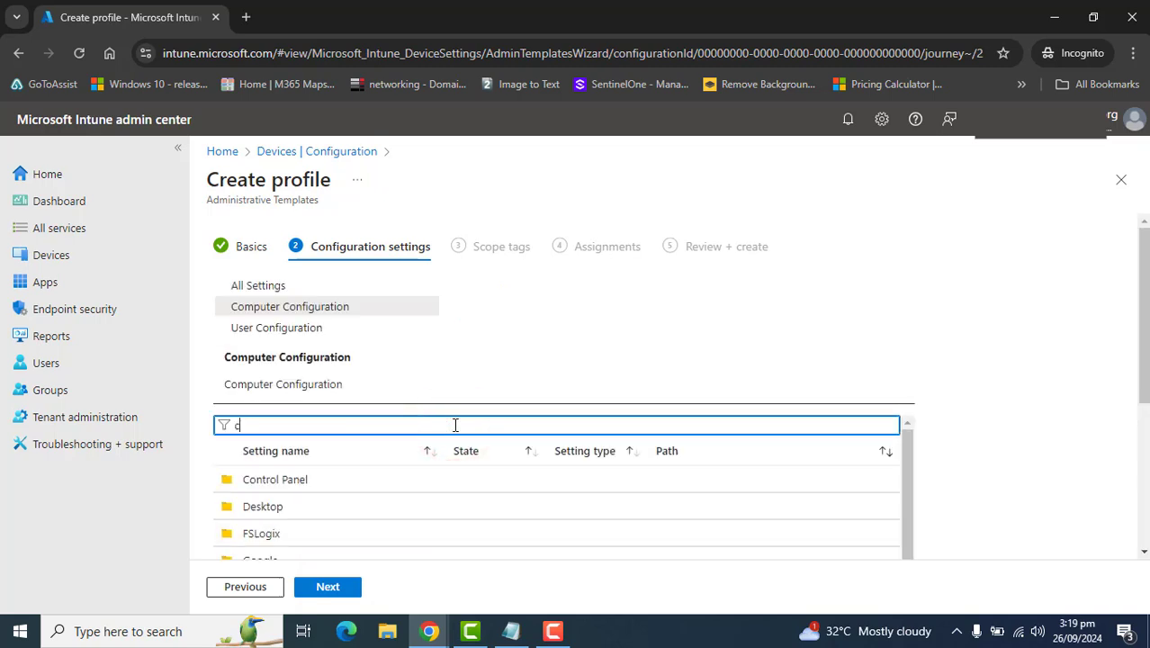
pyautogui.write('omputer management')
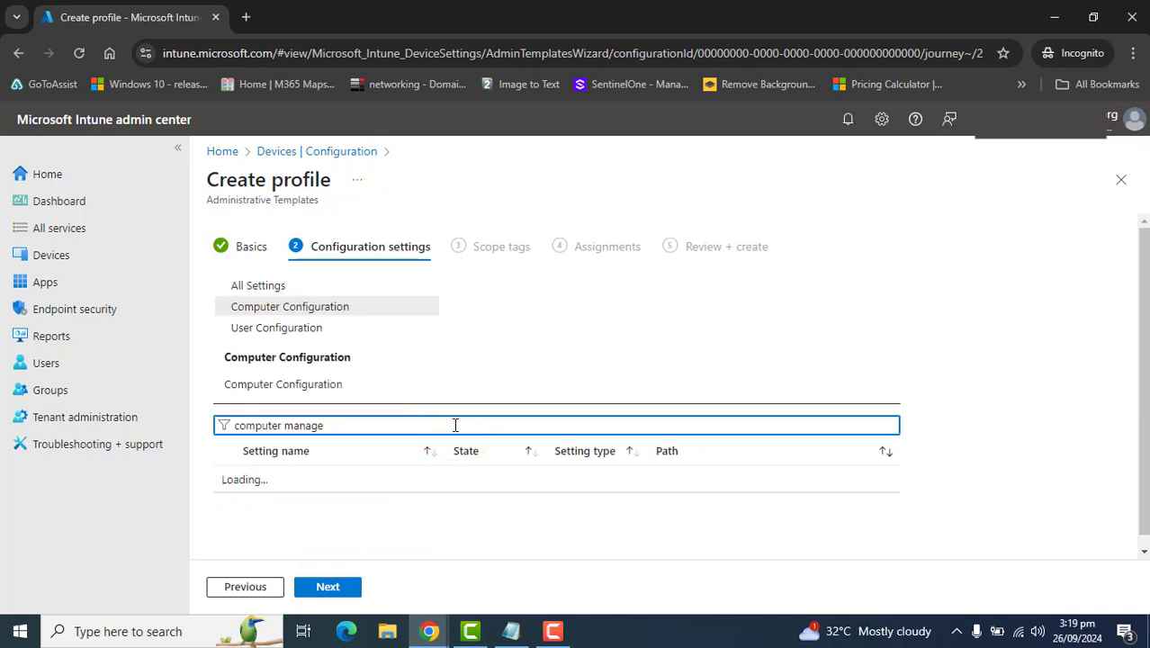
# Step: Open the Windows Computer Management console maximized and examine the user accounts under Local Users and Groups
pyautogui.click(148, 629)
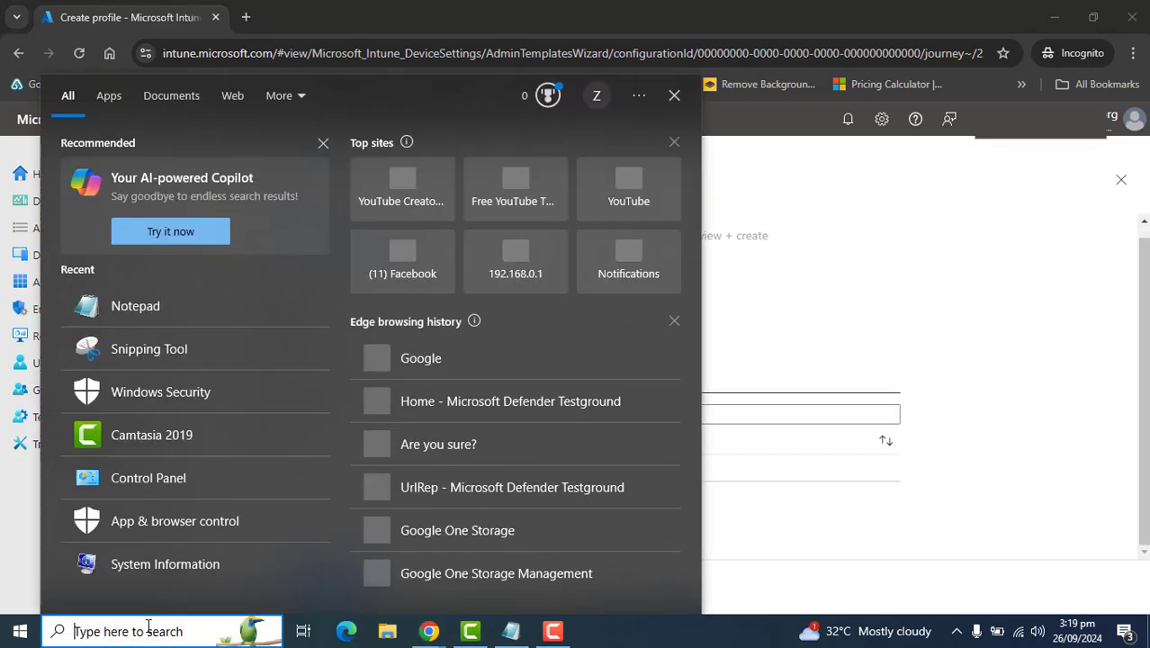
pyautogui.write('computer')
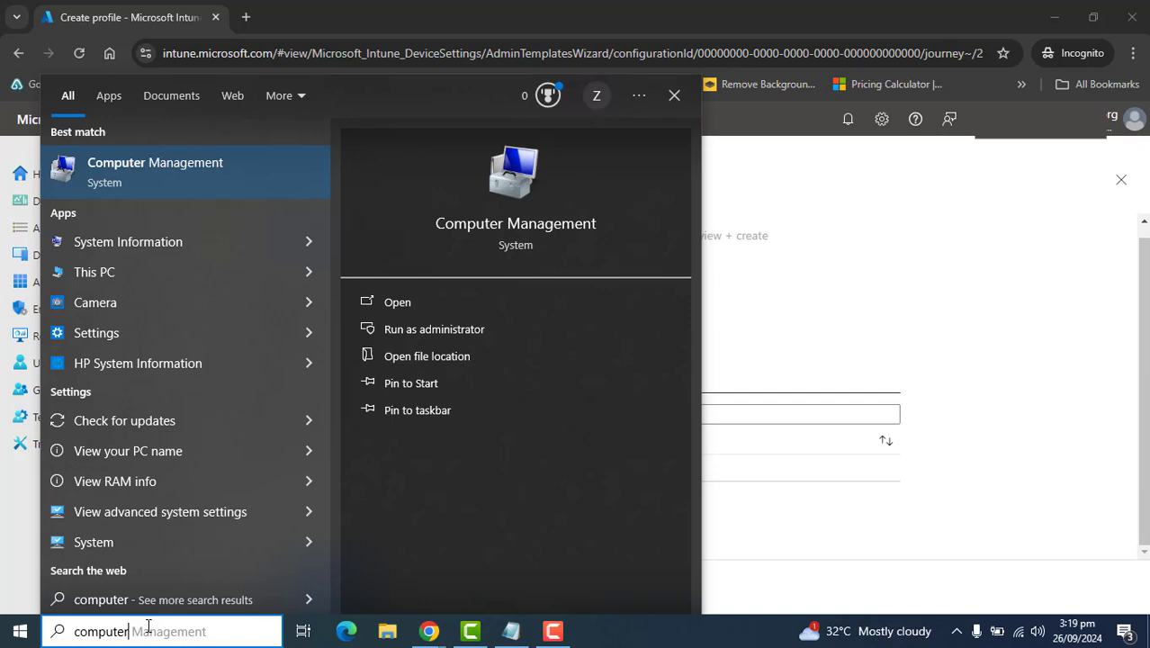
pyautogui.click(149, 176)
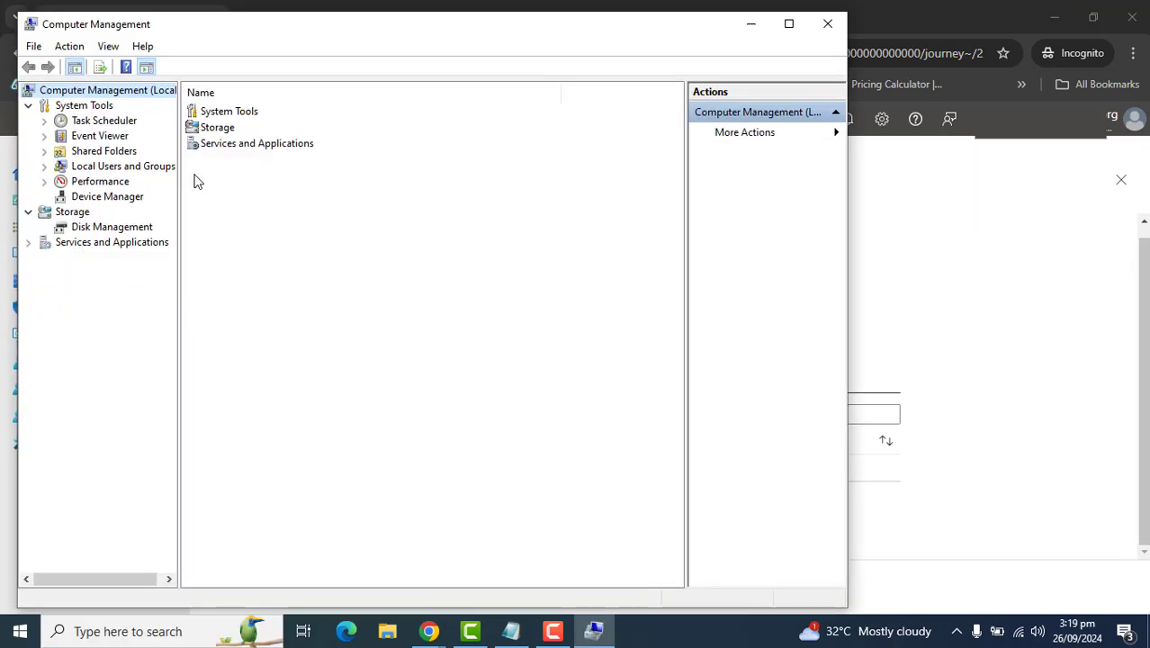
pyautogui.click(789, 24)
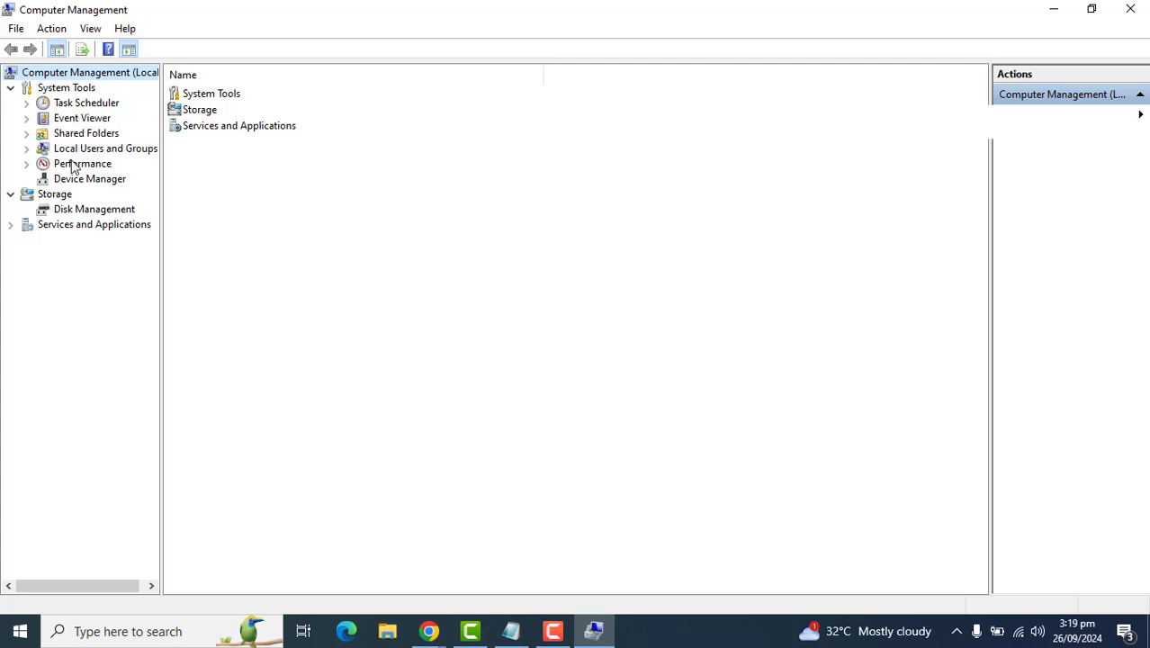
pyautogui.click(26, 148)
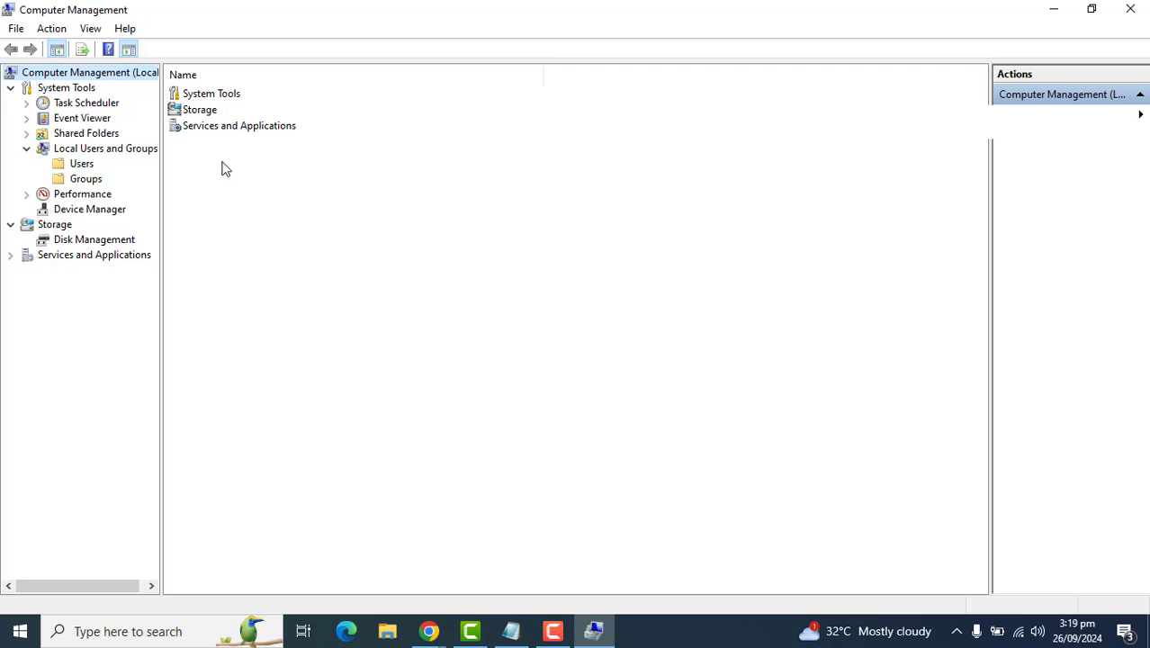
pyautogui.click(79, 149)
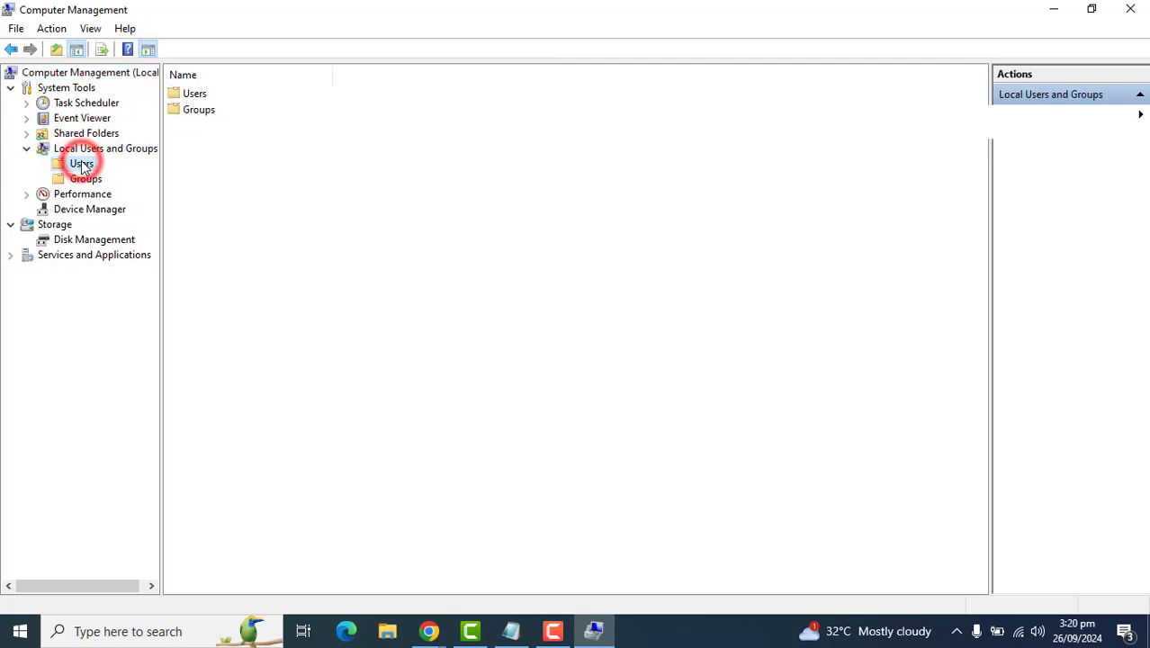
pyautogui.click(81, 163)
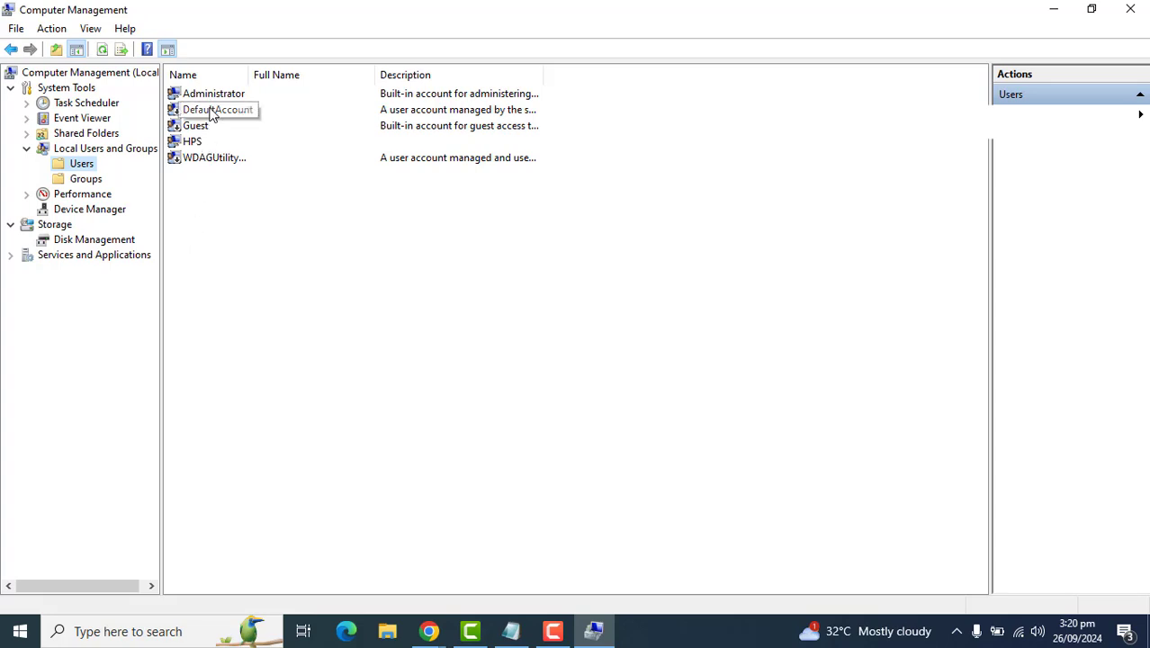
# Step: Switch back to the Intune profile in Chrome, widen the filter to All Settings, and open the Computer Management snap-in setting
pyautogui.hotkey('alt', 'Tab')
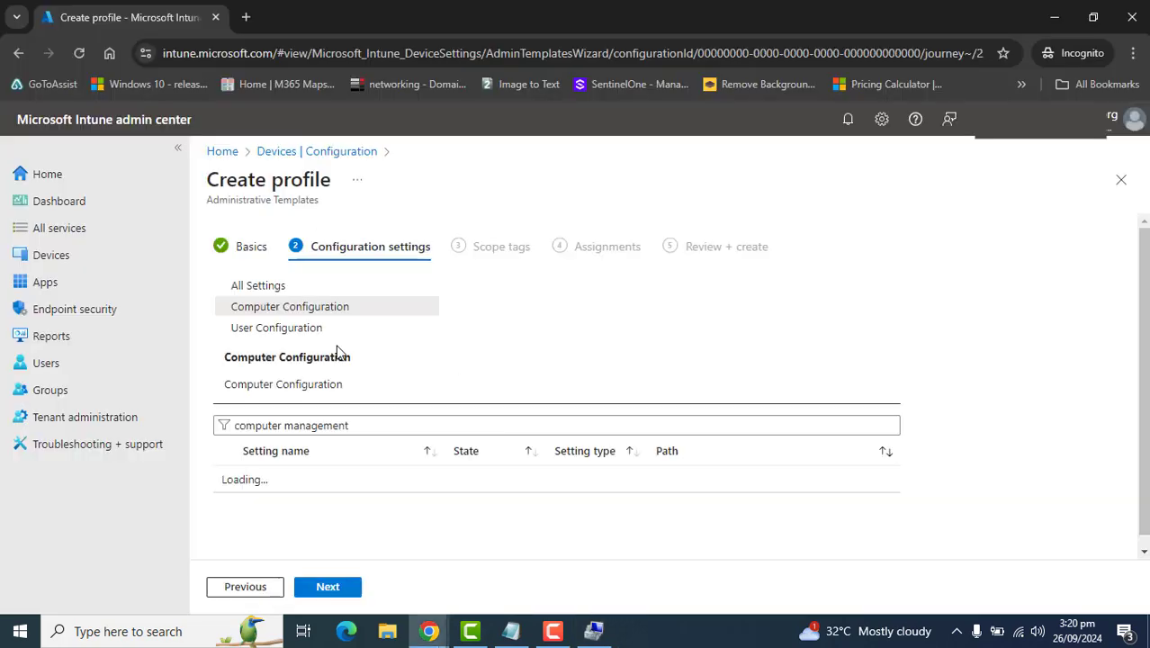
pyautogui.click(234, 285)
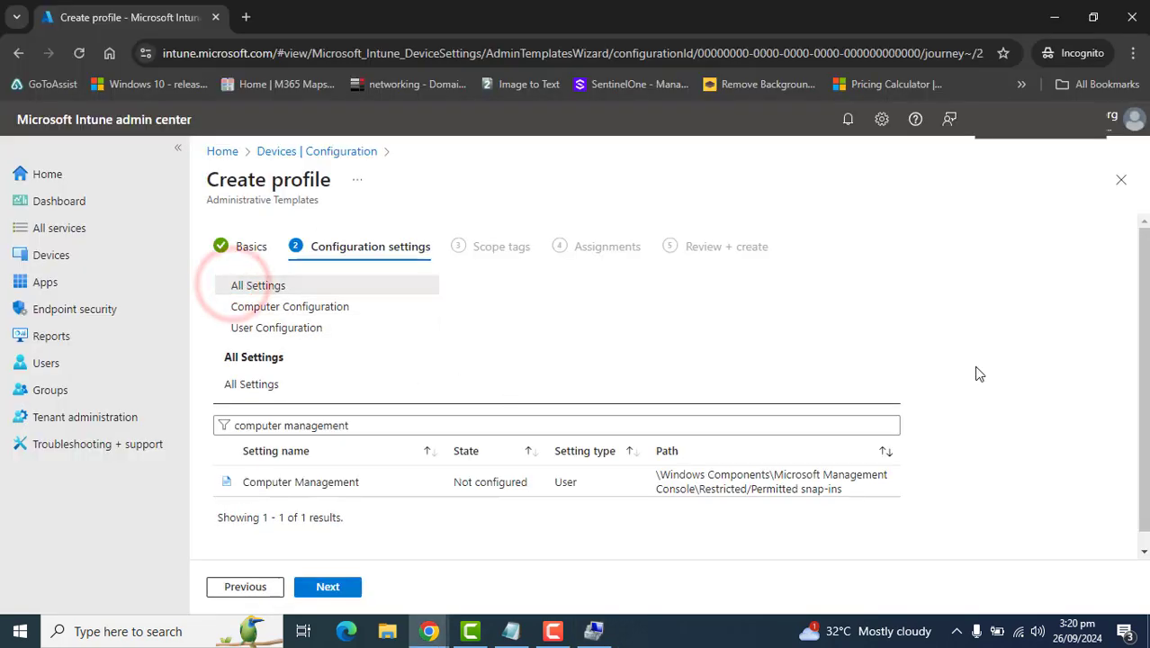
pyautogui.moveTo(1142, 342); pyautogui.dragTo(1148, 385)
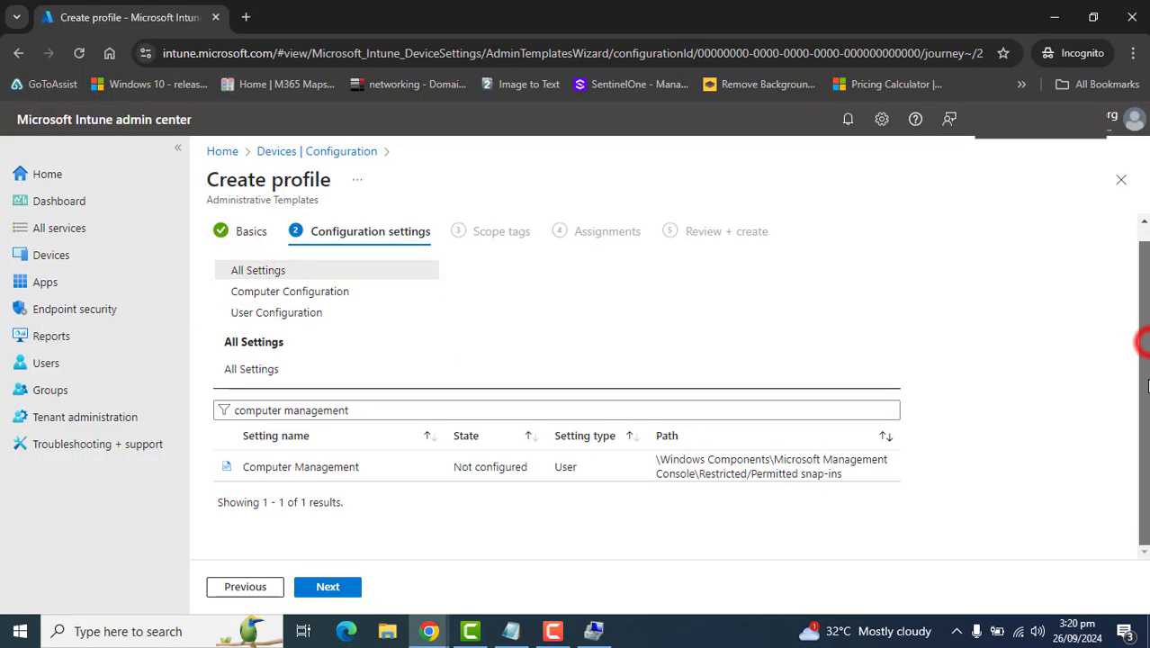
pyautogui.click(308, 477)
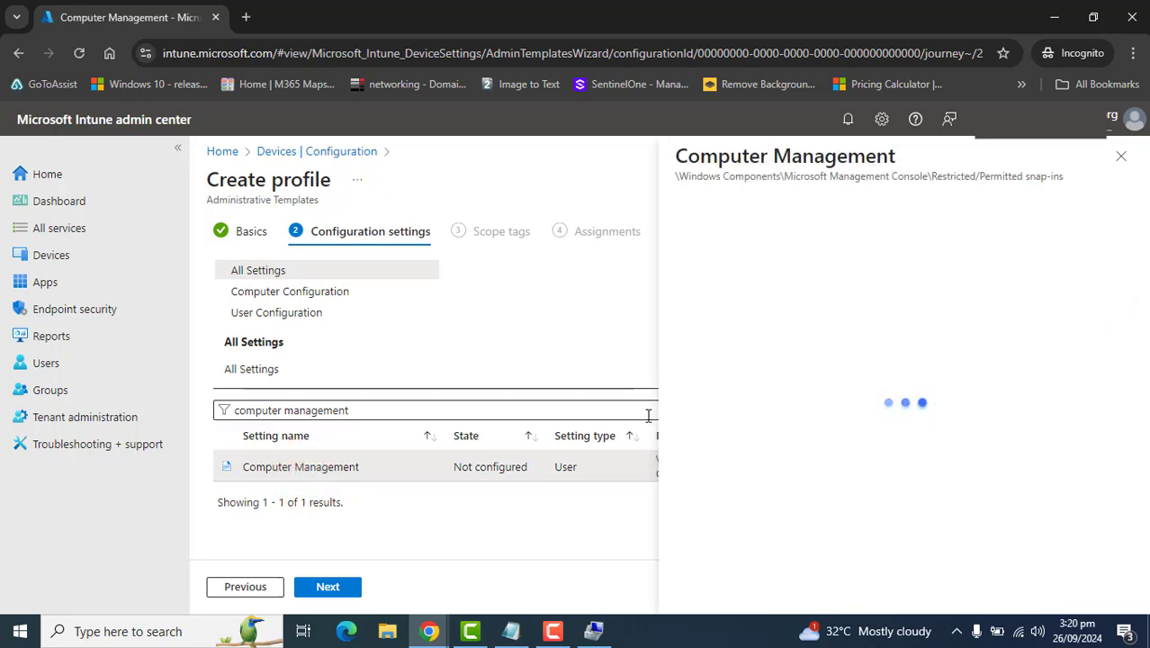
# Step: Set the Computer Management snap-in policy to Disabled and save it
pyautogui.scroll(-2, 1142, 378)
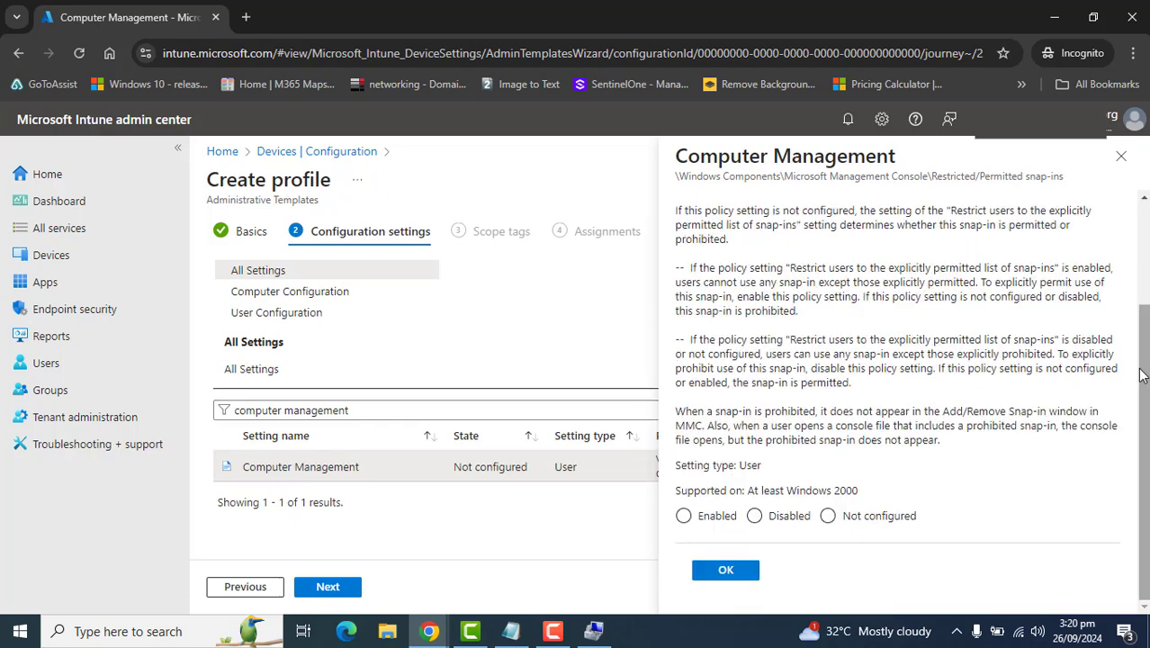
pyautogui.moveTo(1141, 379); pyautogui.dragTo(1140, 360)
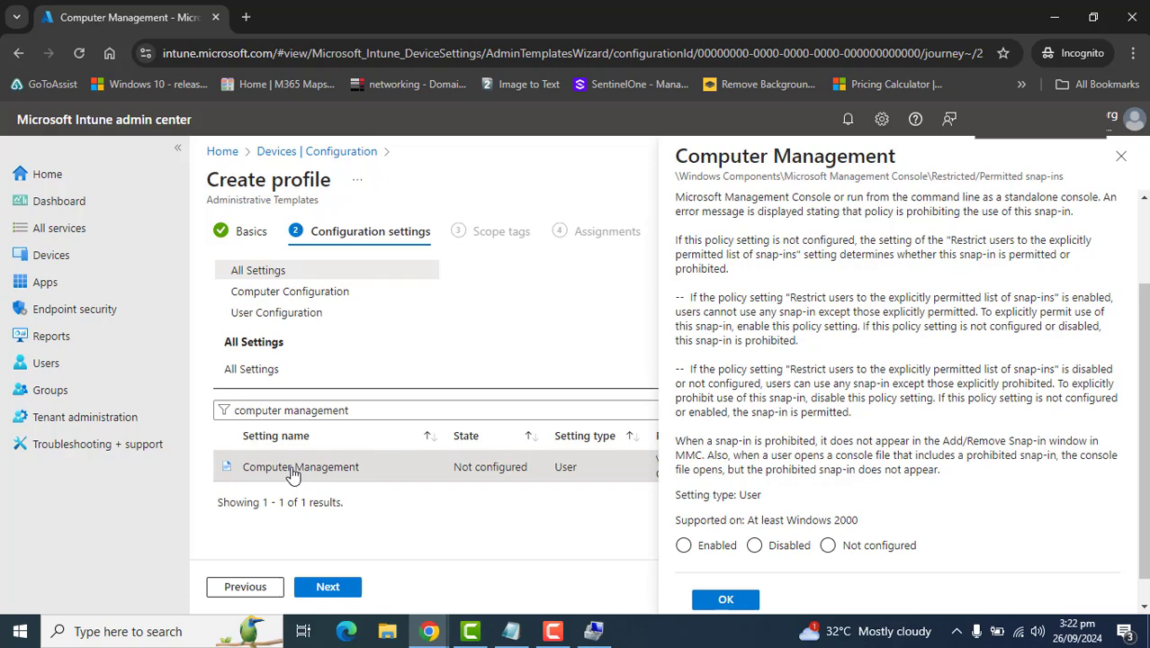
pyautogui.click(757, 551)
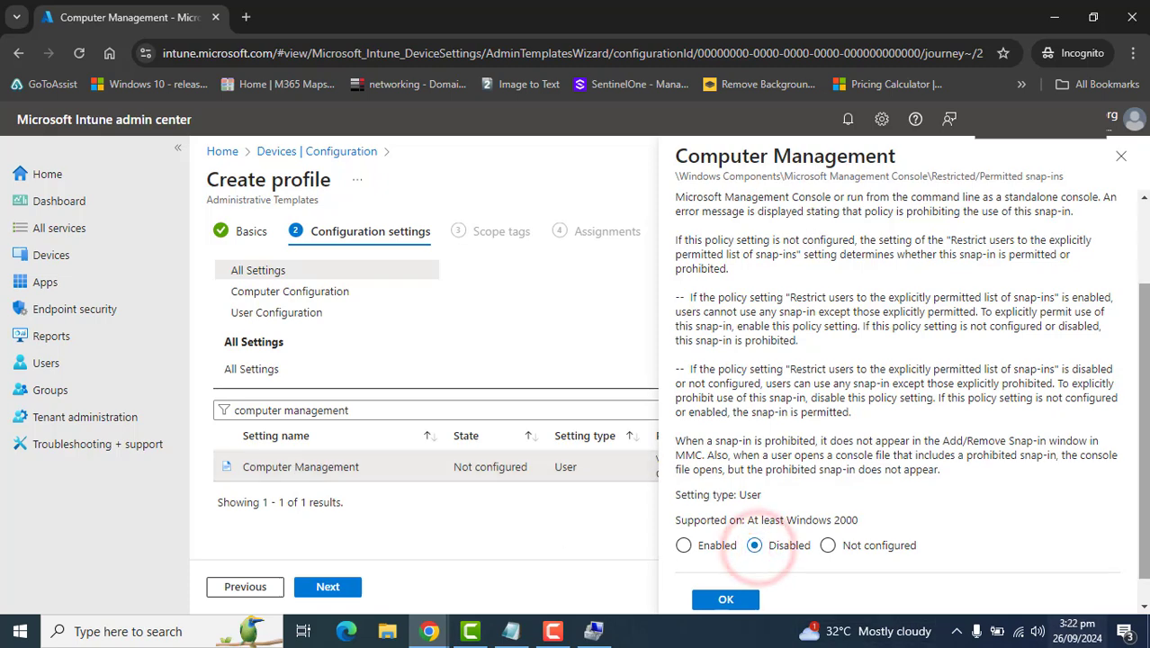
pyautogui.moveTo(1144, 337); pyautogui.dragTo(1144, 363)
pyautogui.click(725, 571)
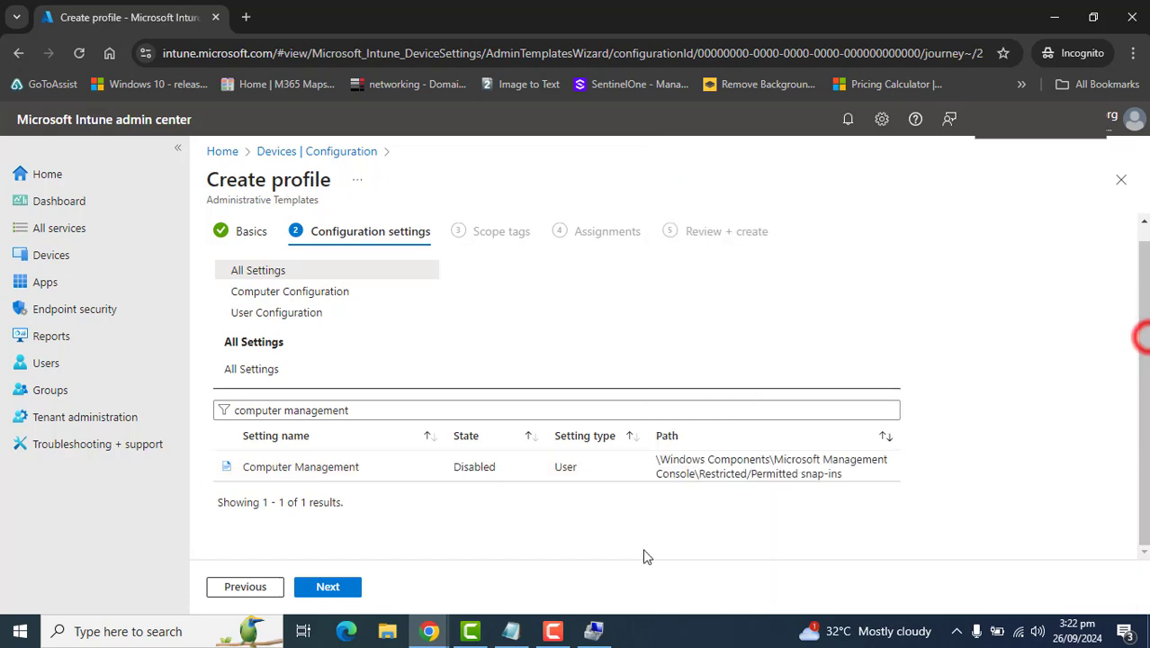
# Step: Filter all settings by "disk man" and open the Disk Management snap-in setting
pyautogui.tripleClick(374, 403)
pyautogui.write('dis')
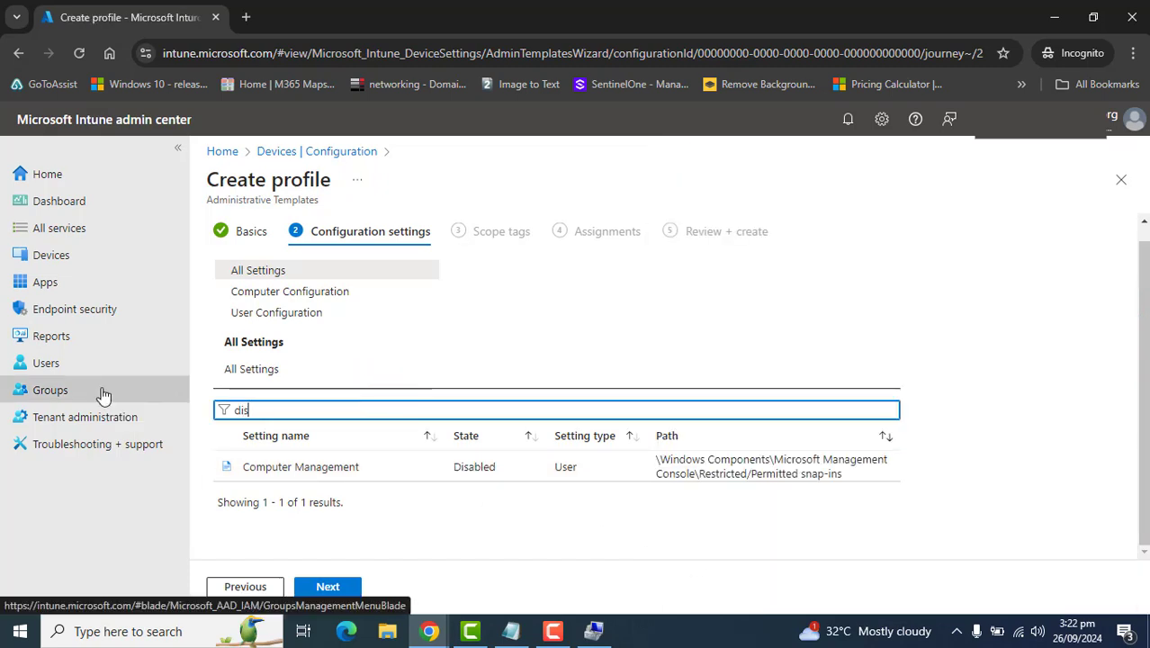
pyautogui.write('k man')
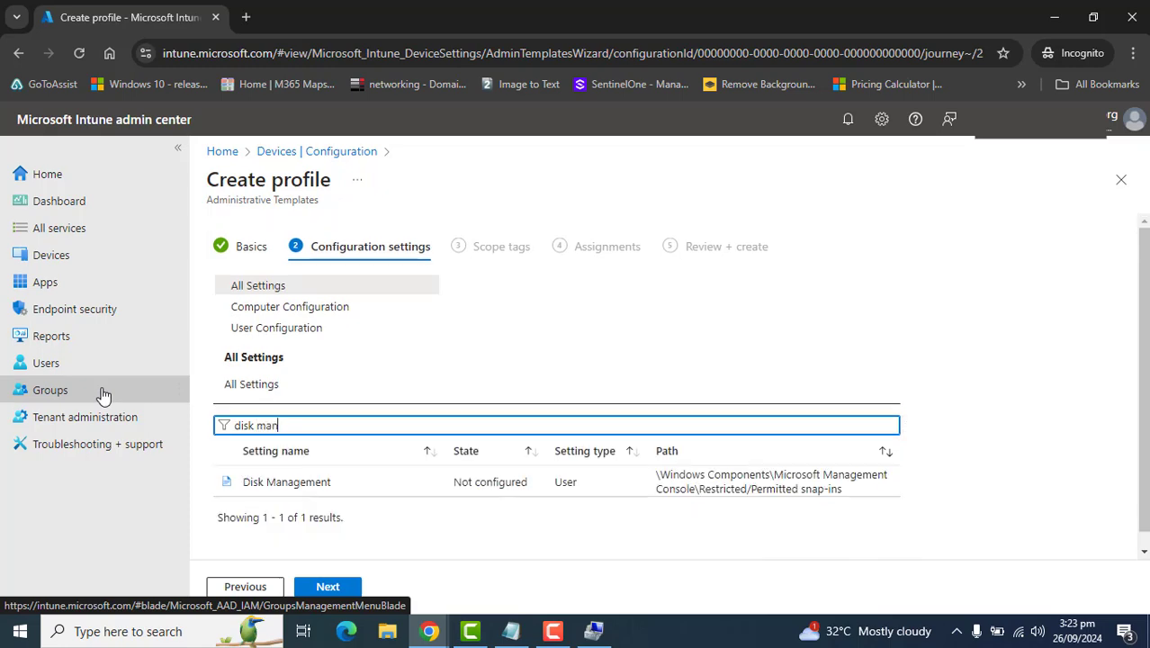
pyautogui.click(309, 483)
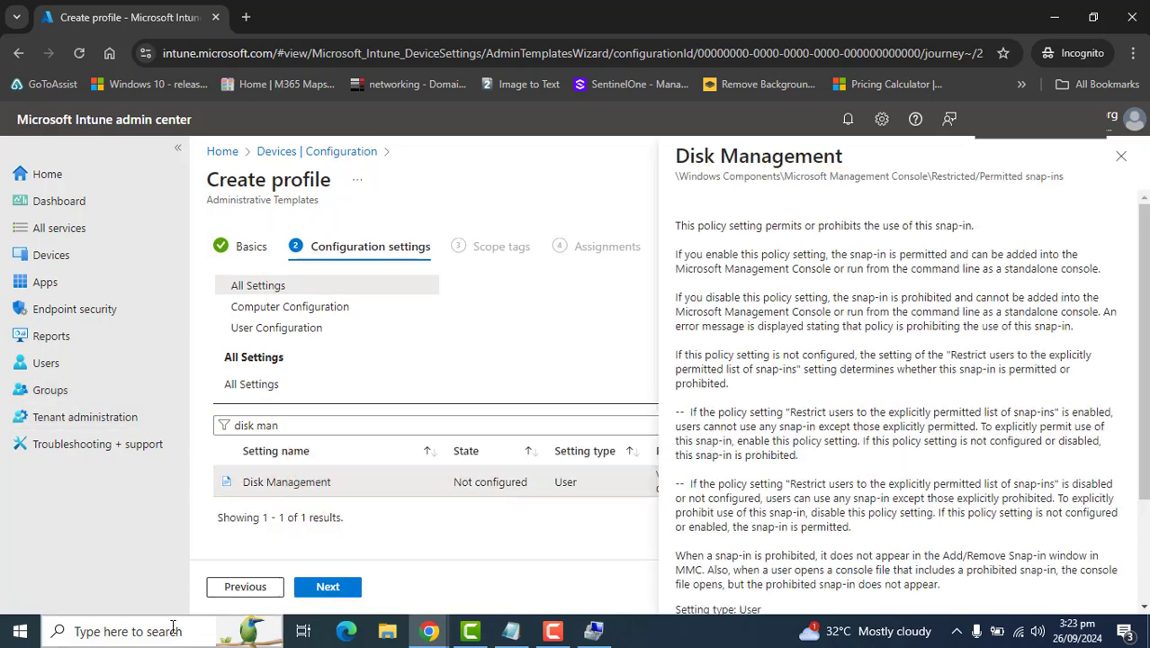
# Step: Open Windows Disk Management maximized and examine the volume list and the actions offered for volume D:
pyautogui.click(155, 629)
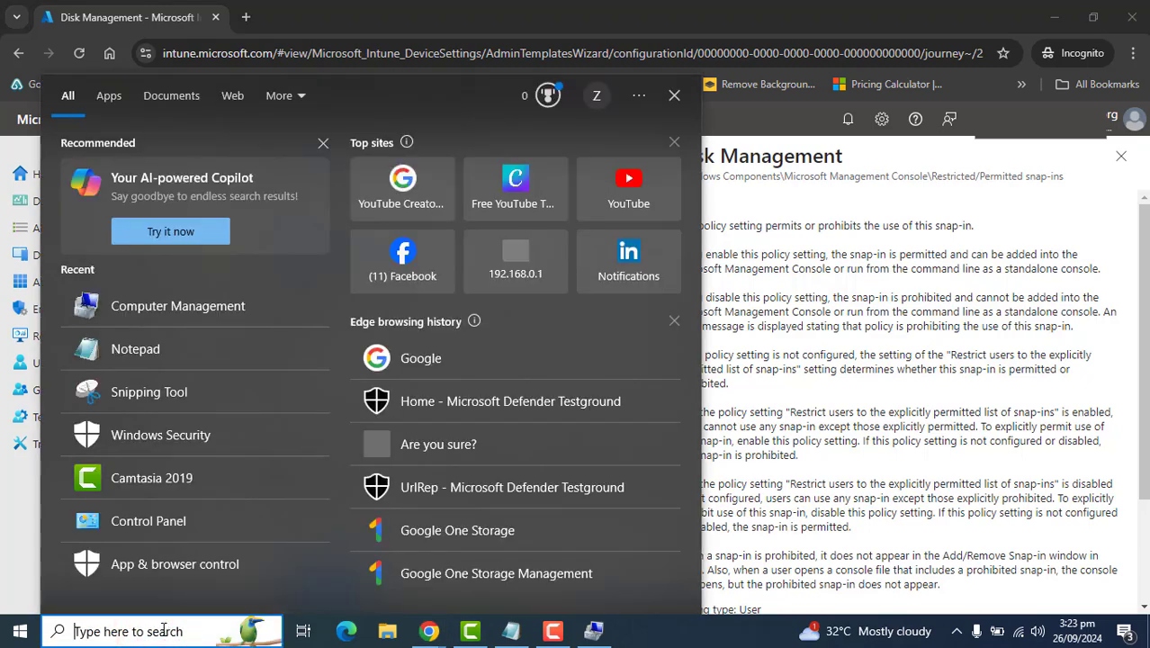
pyautogui.write('disk')
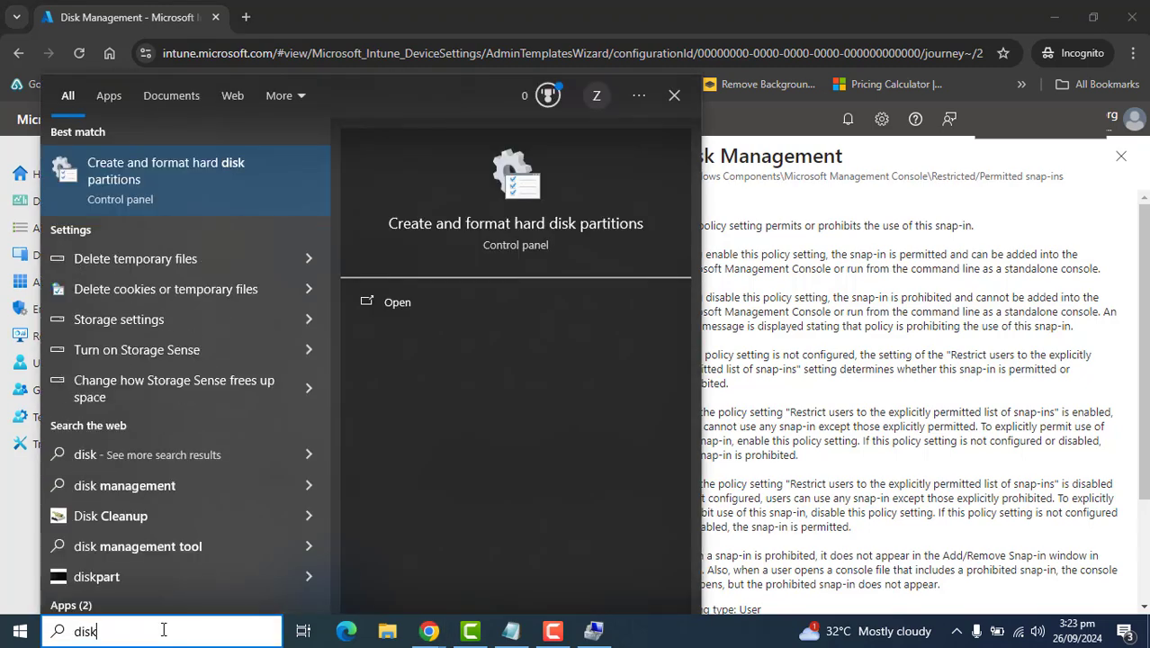
pyautogui.click(151, 174)
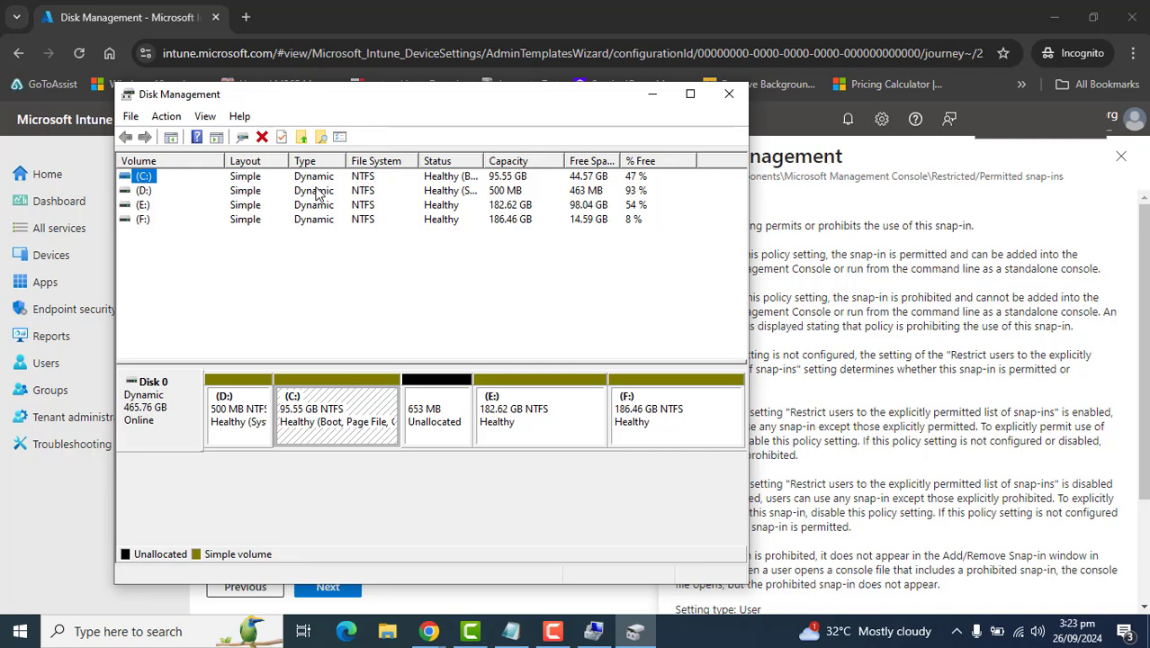
pyautogui.click(690, 93)
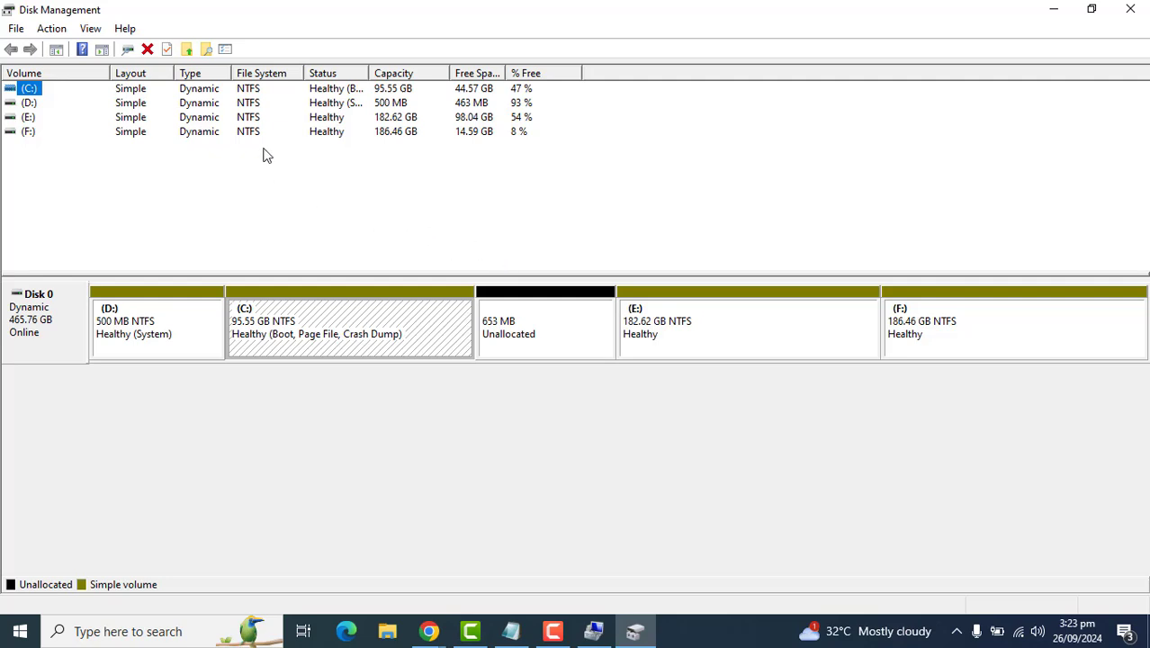
pyautogui.rightClick(16, 108)
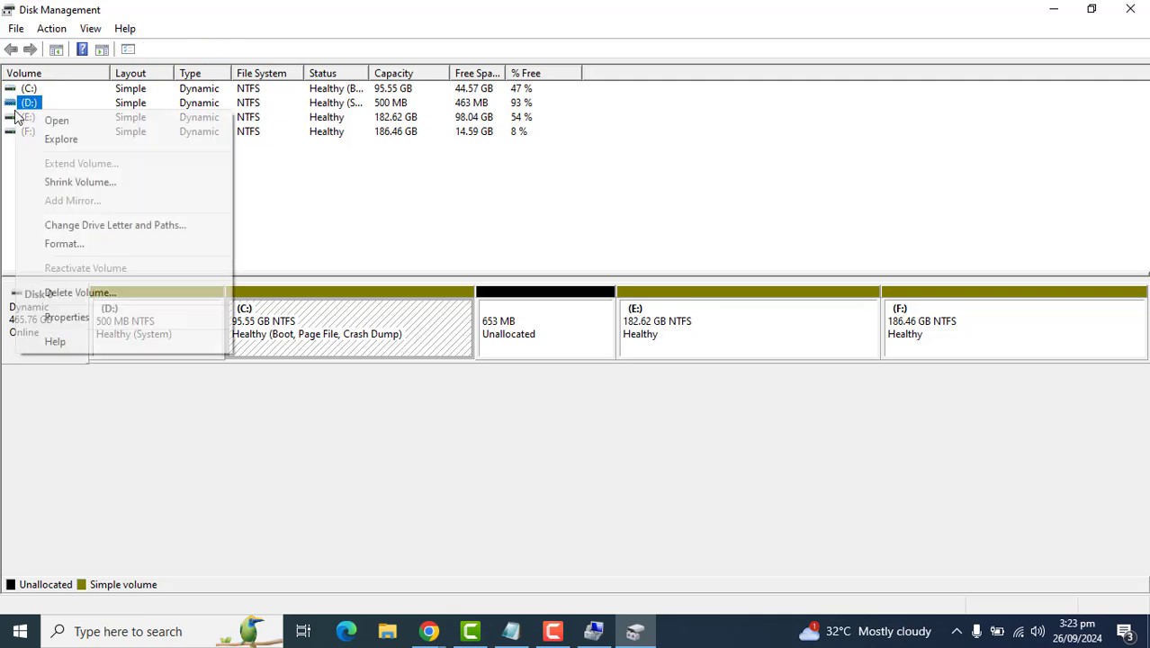
pyautogui.click(326, 222)
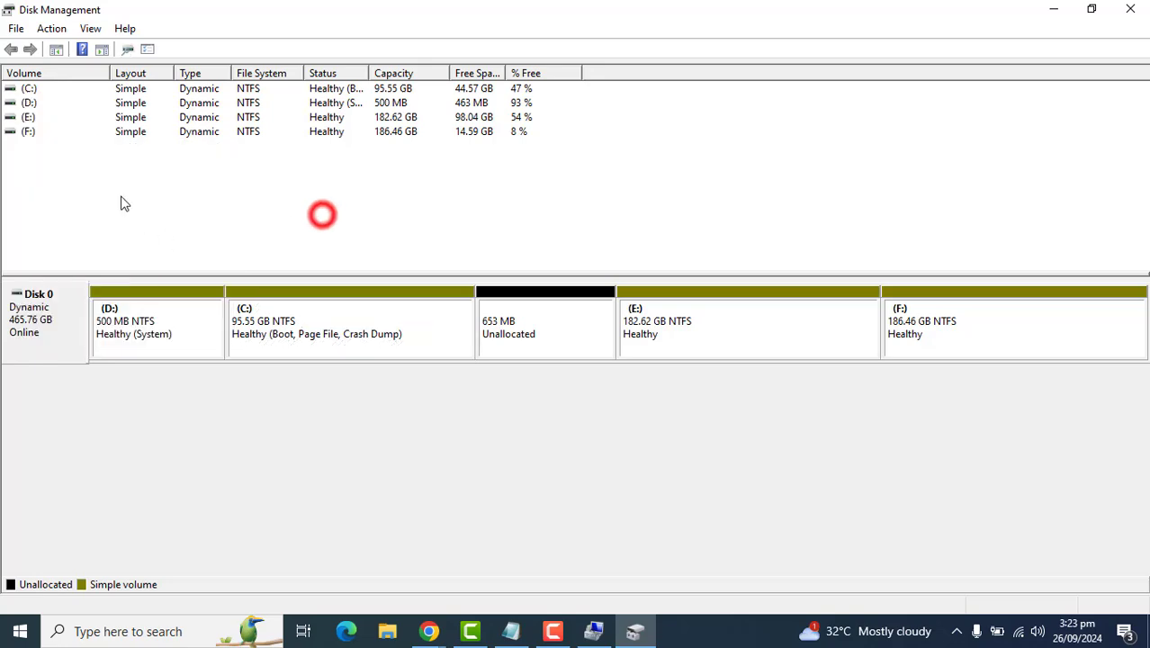
# Step: Return to the Intune profile, set the Disk Management snap-in policy to Disabled and save it
pyautogui.click(1054, 9)
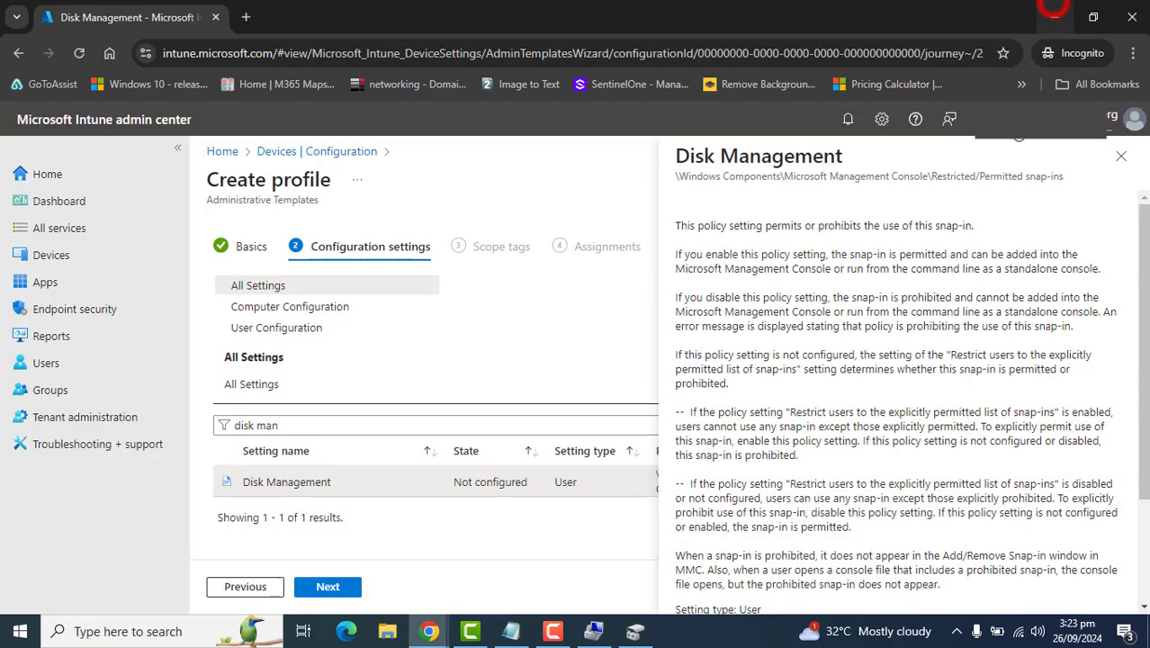
pyautogui.moveTo(1143, 351); pyautogui.dragTo(1141, 489)
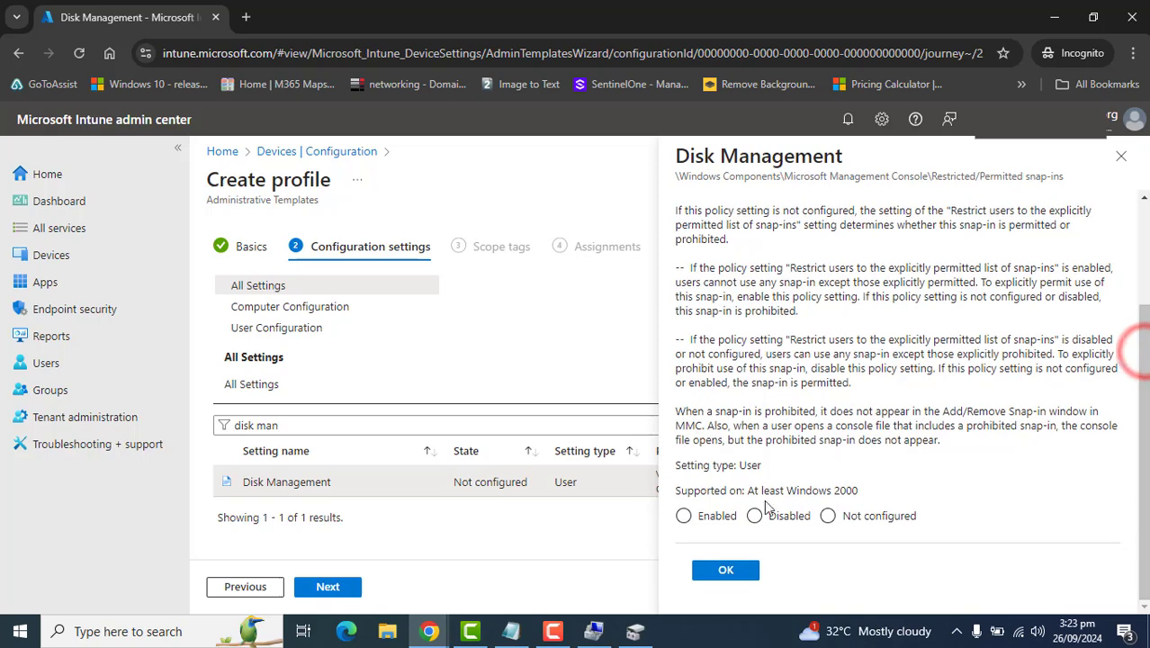
pyautogui.click(754, 515)
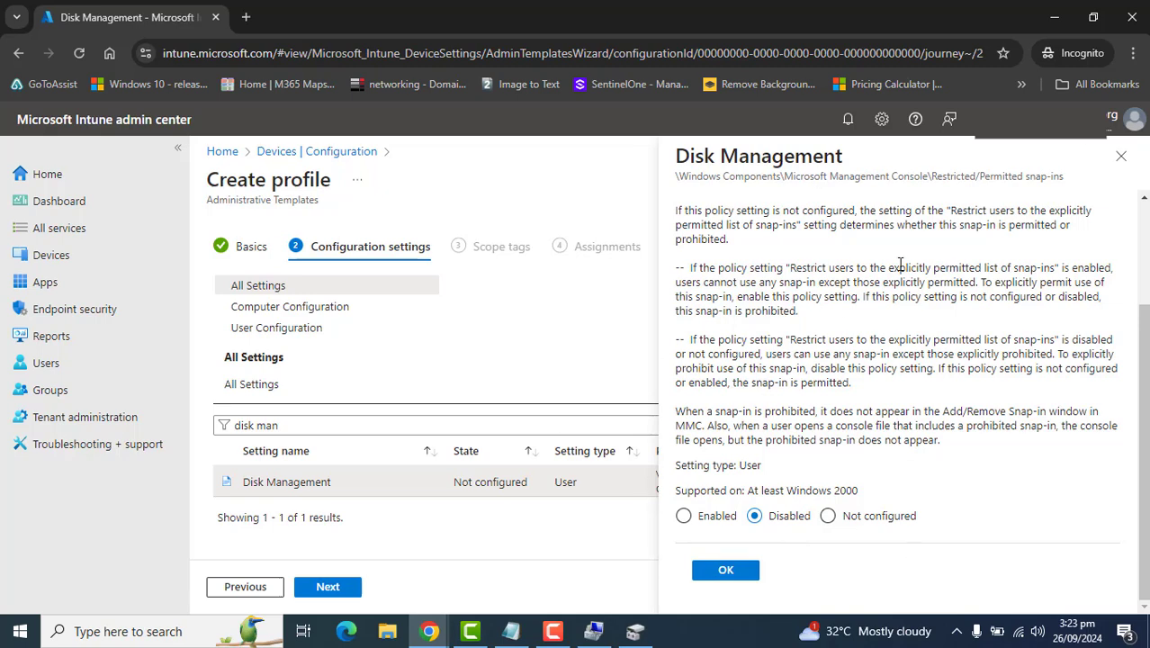
pyautogui.click(742, 570)
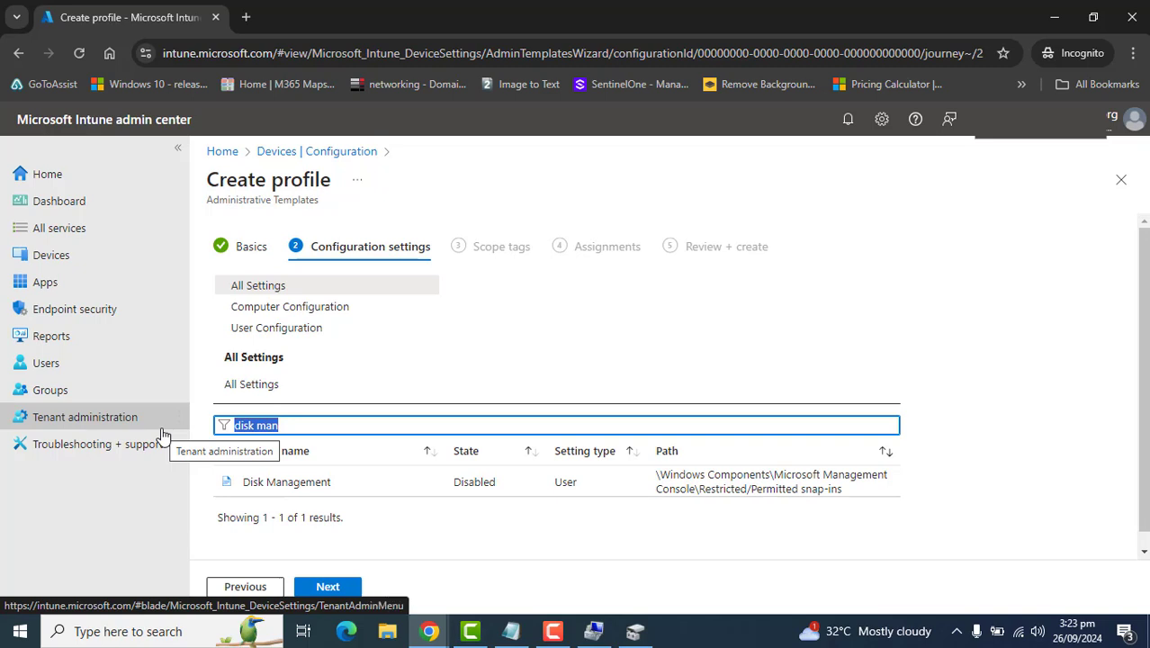
# Step: Filter all settings by "group policy manageme" and open the Group Policy Management snap-in setting
pyautogui.write('group')
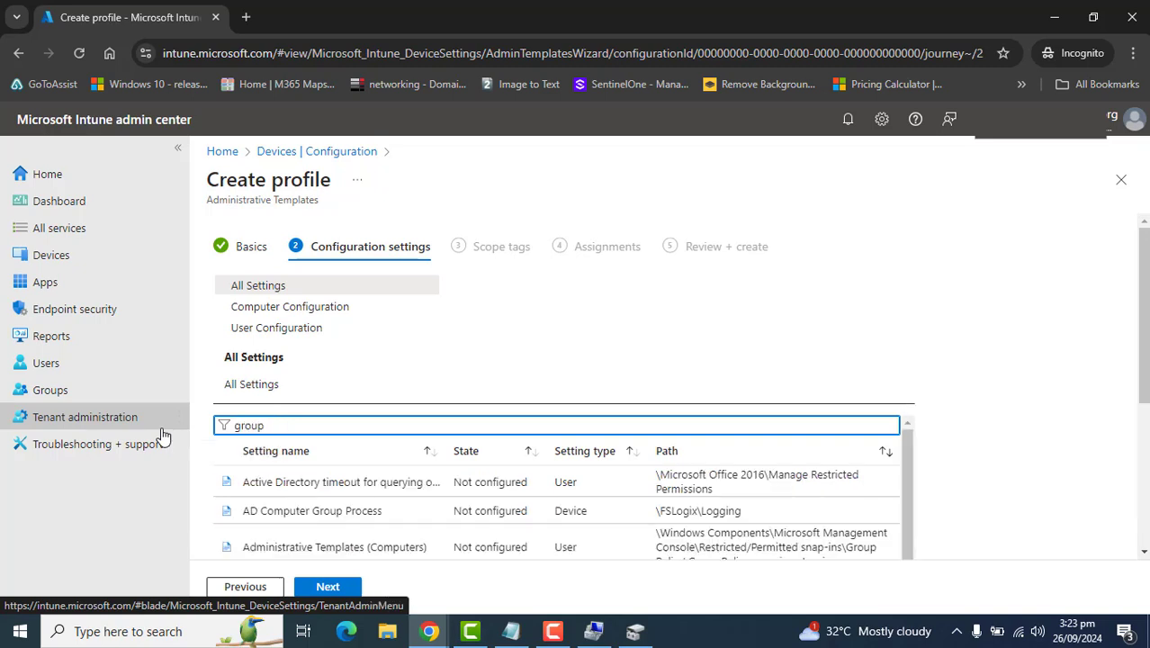
pyautogui.write(' poli')
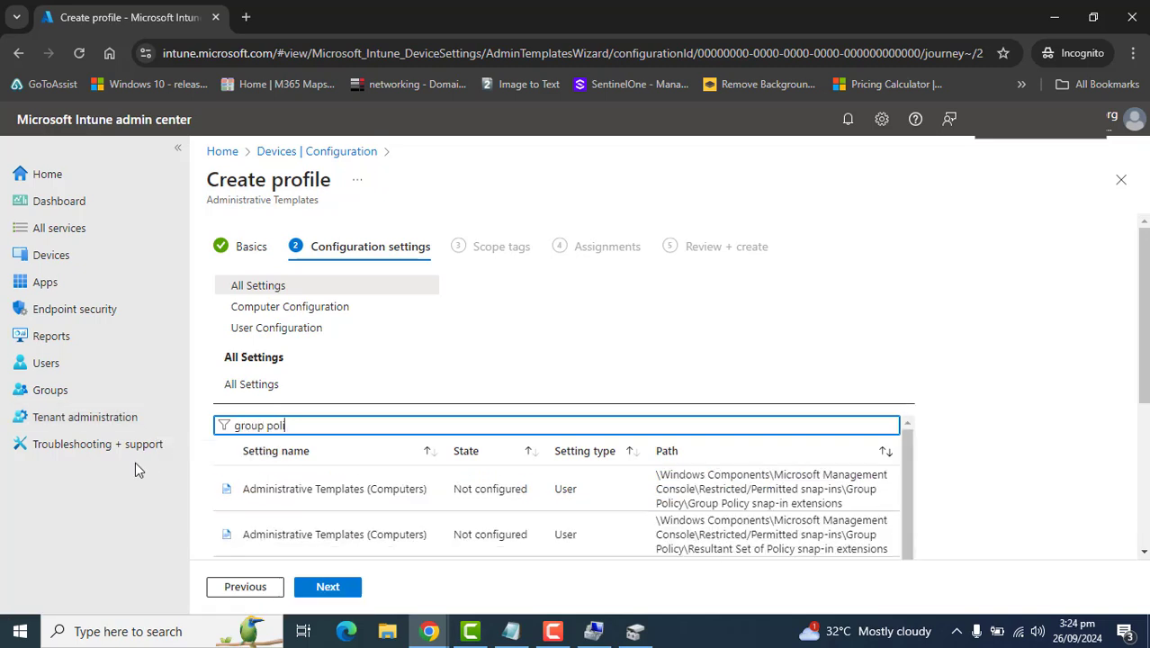
pyautogui.write('cy manageme')
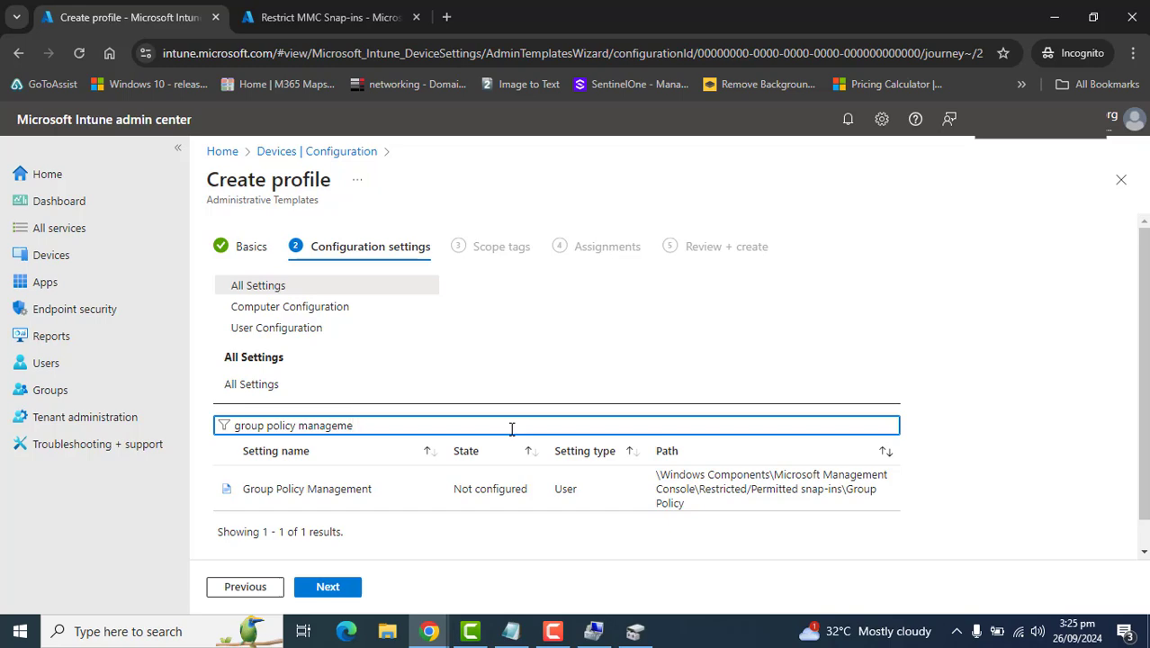
pyautogui.click(354, 493)
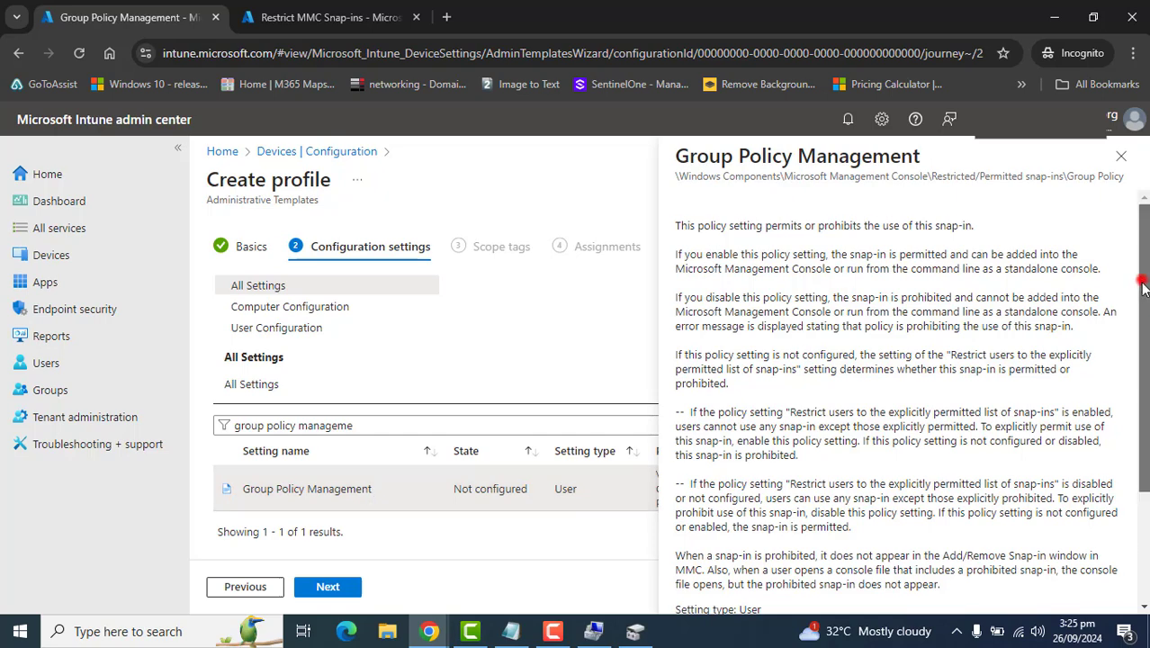
# Step: Set the Group Policy Management snap-in policy to Disabled and save it
pyautogui.moveTo(1140, 278); pyautogui.dragTo(1128, 564)
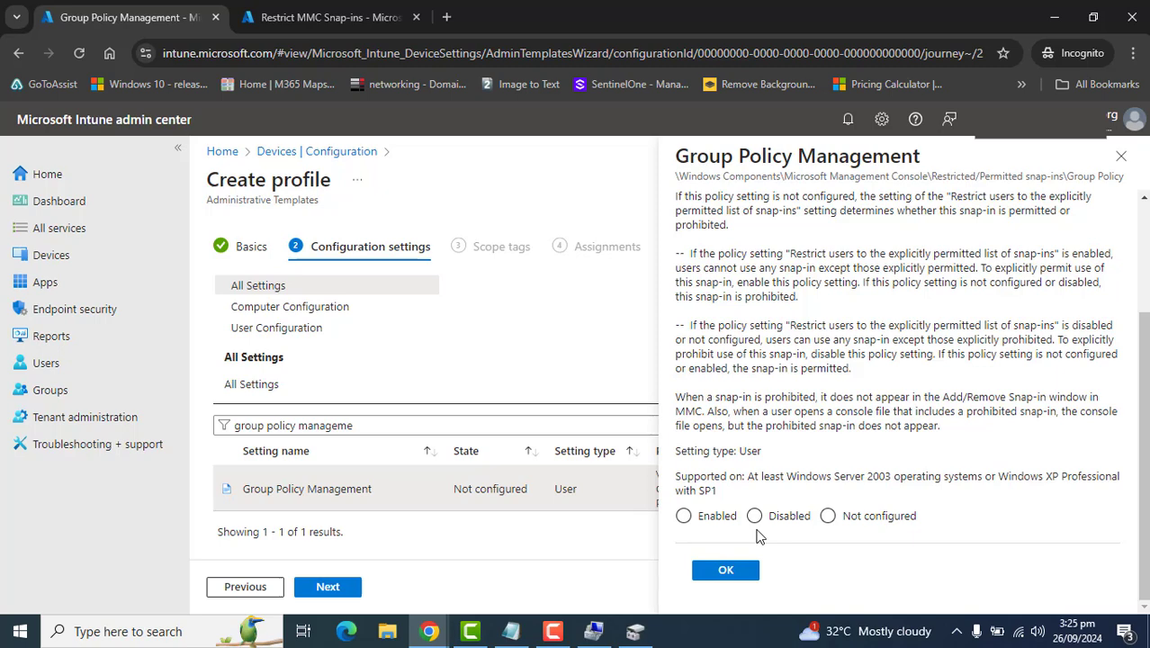
pyautogui.click(754, 518)
pyautogui.click(724, 571)
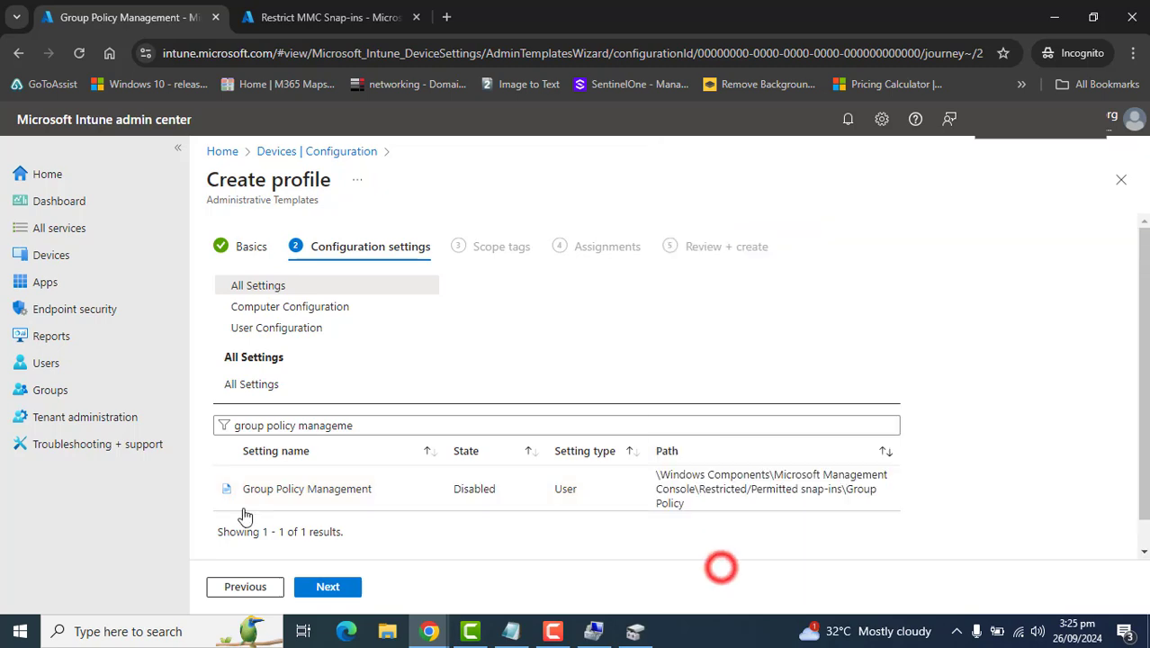
# Step: Open the Local Group Policy Editor maximized, examine its Computer and User Configuration branches, and close it along with Disk Management
pyautogui.click(171, 632)
pyautogui.write('group')
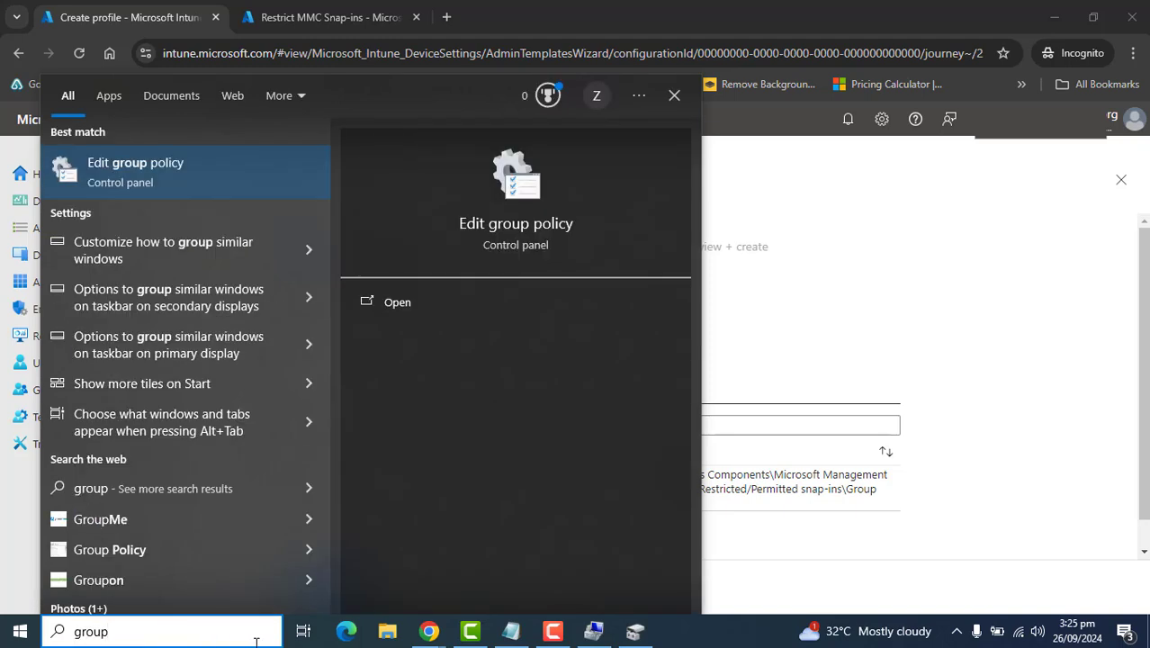
pyautogui.click(148, 155)
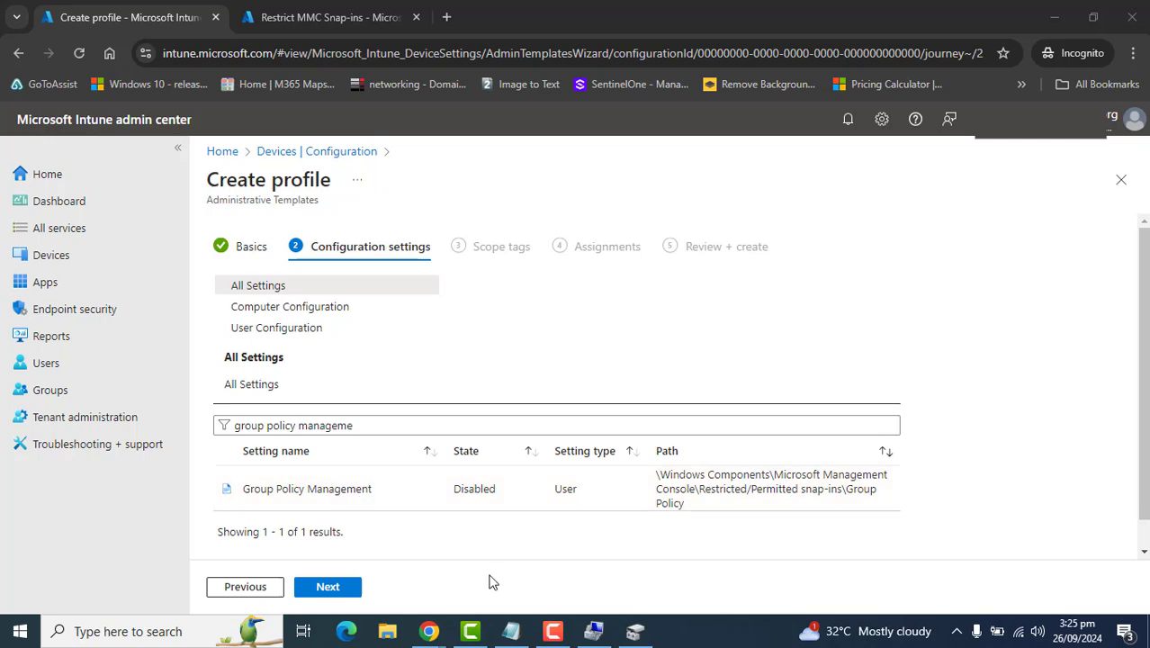
pyautogui.moveTo(632, 630)
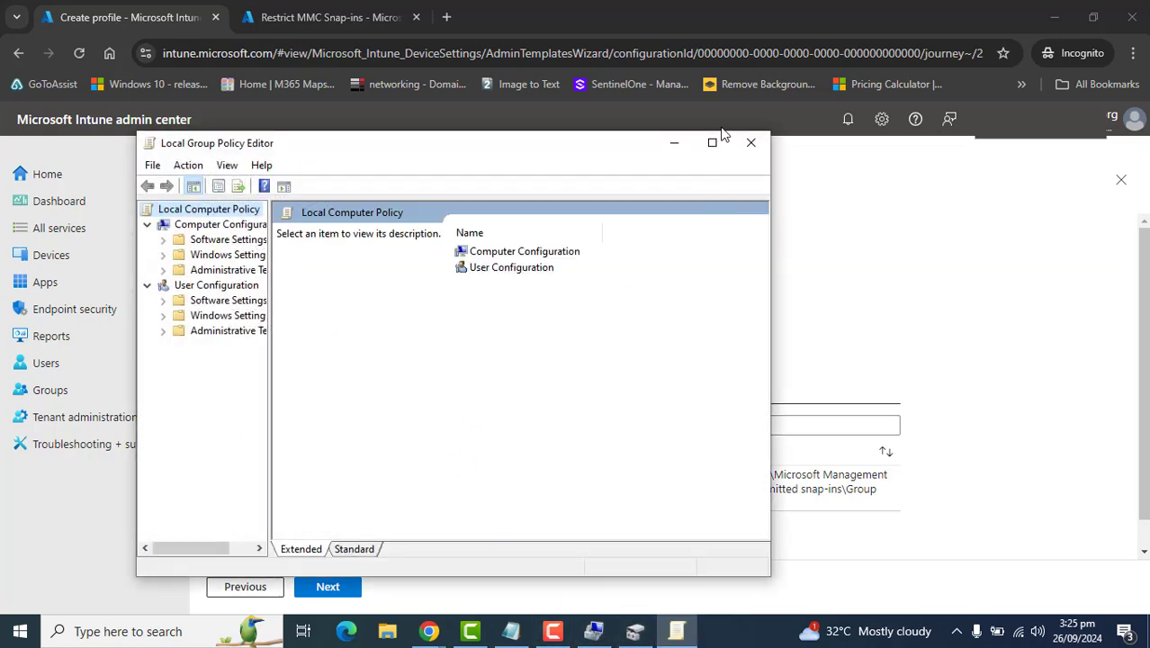
pyautogui.click(711, 142)
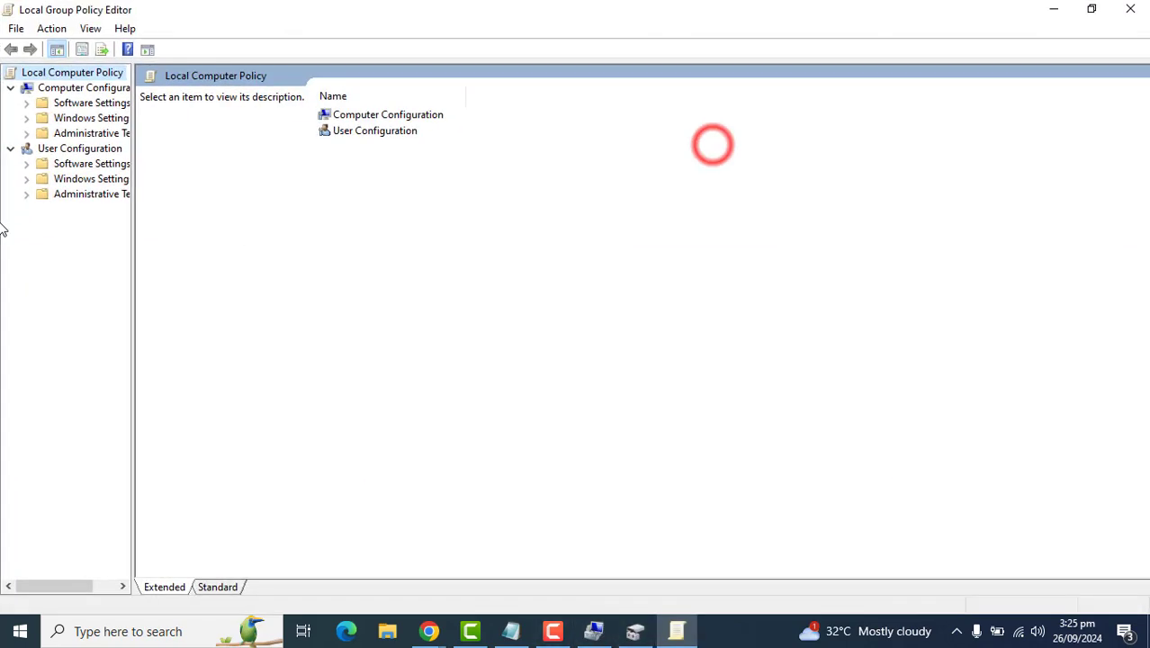
pyautogui.click(50, 87)
pyautogui.click(68, 150)
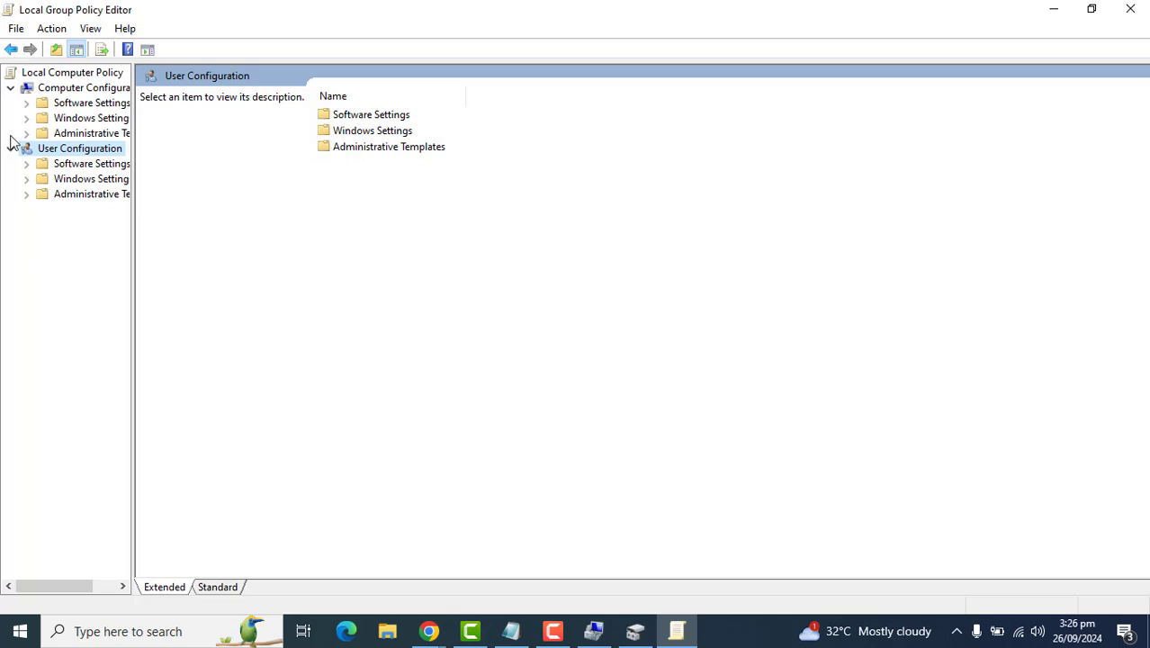
pyautogui.click(1130, 11)
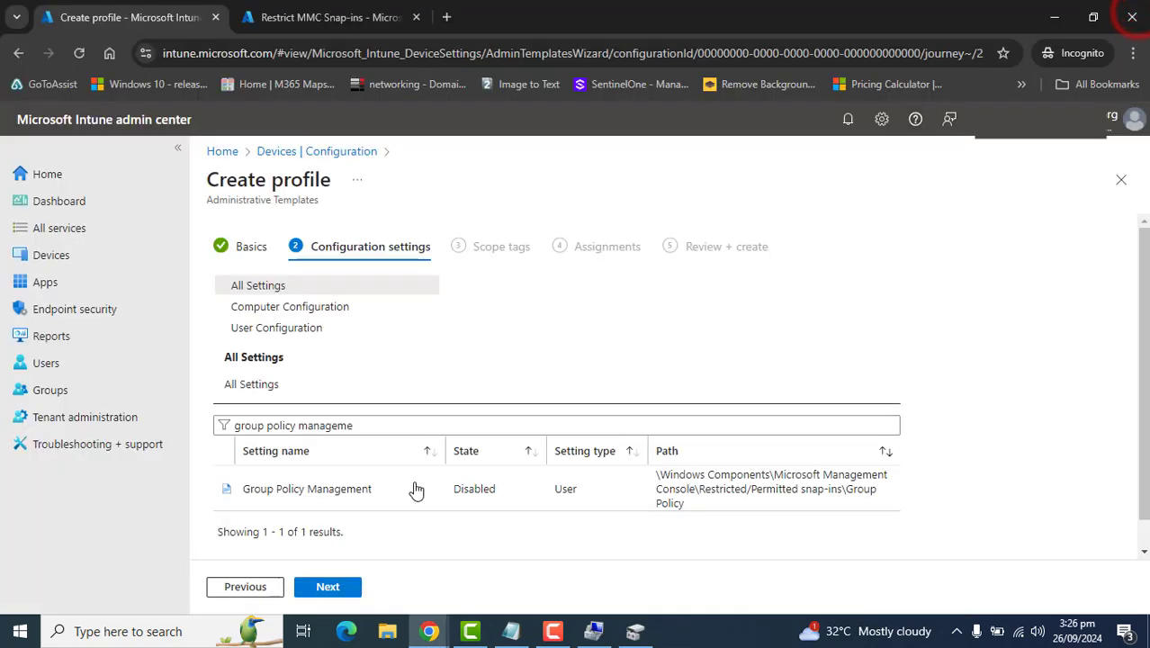
pyautogui.click(635, 631)
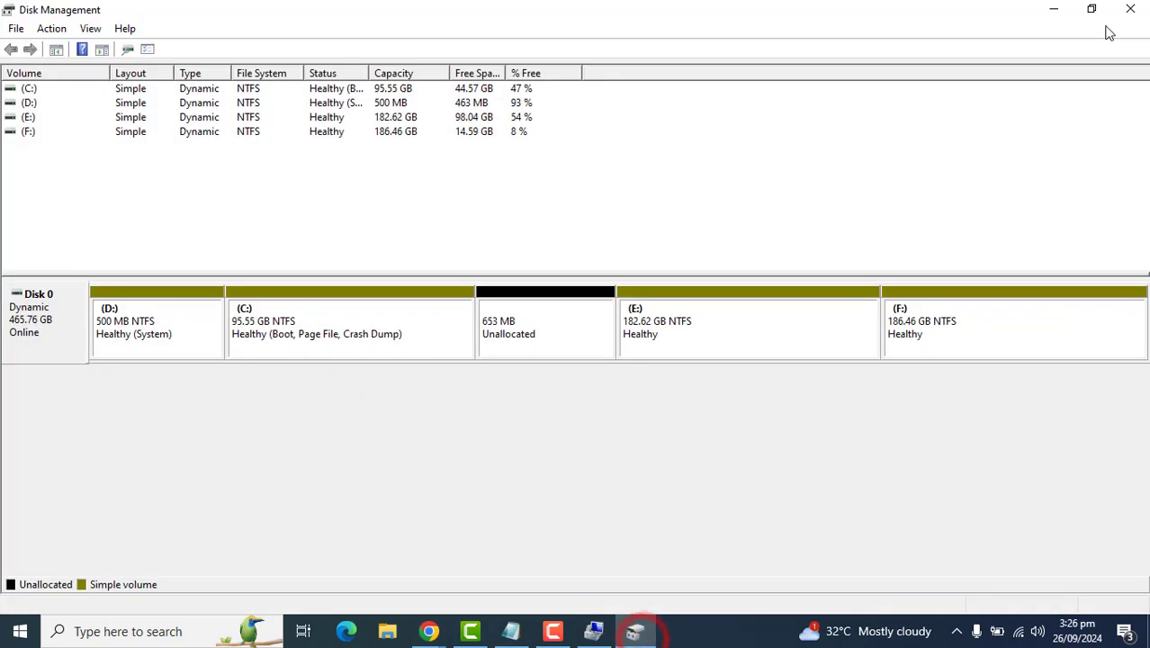
pyautogui.click(1126, 11)
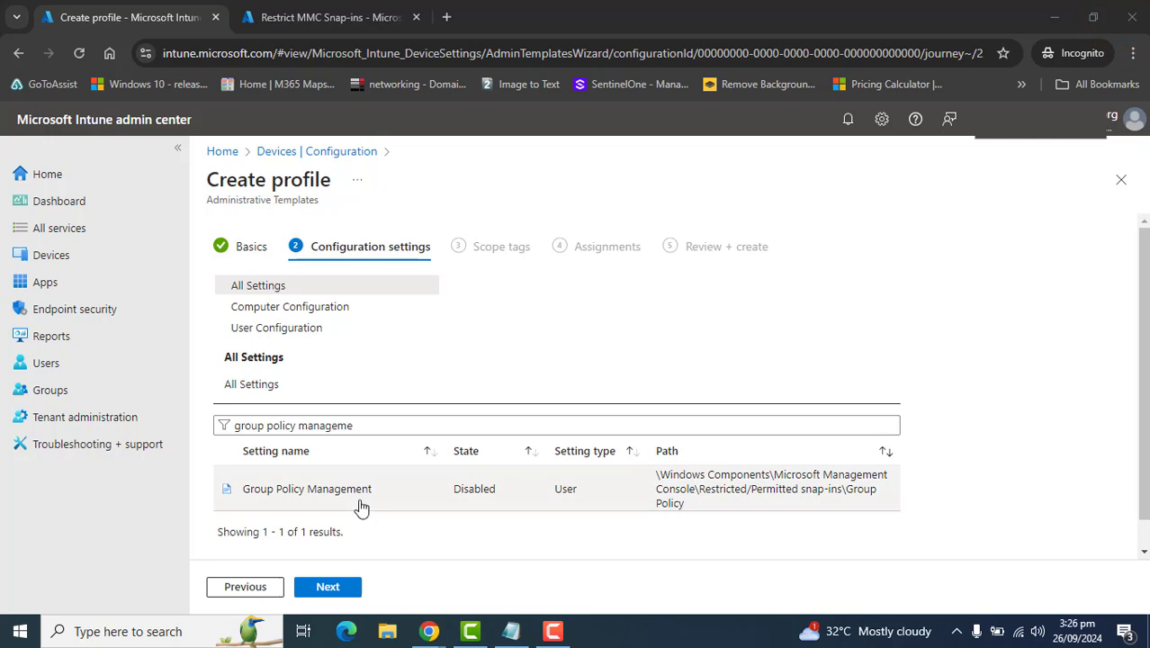
# Step: Advance the profile to Assignments, keeping the Default scope tag, and open the group selection for the included groups
pyautogui.moveTo(1144, 308); pyautogui.dragTo(1143, 339)
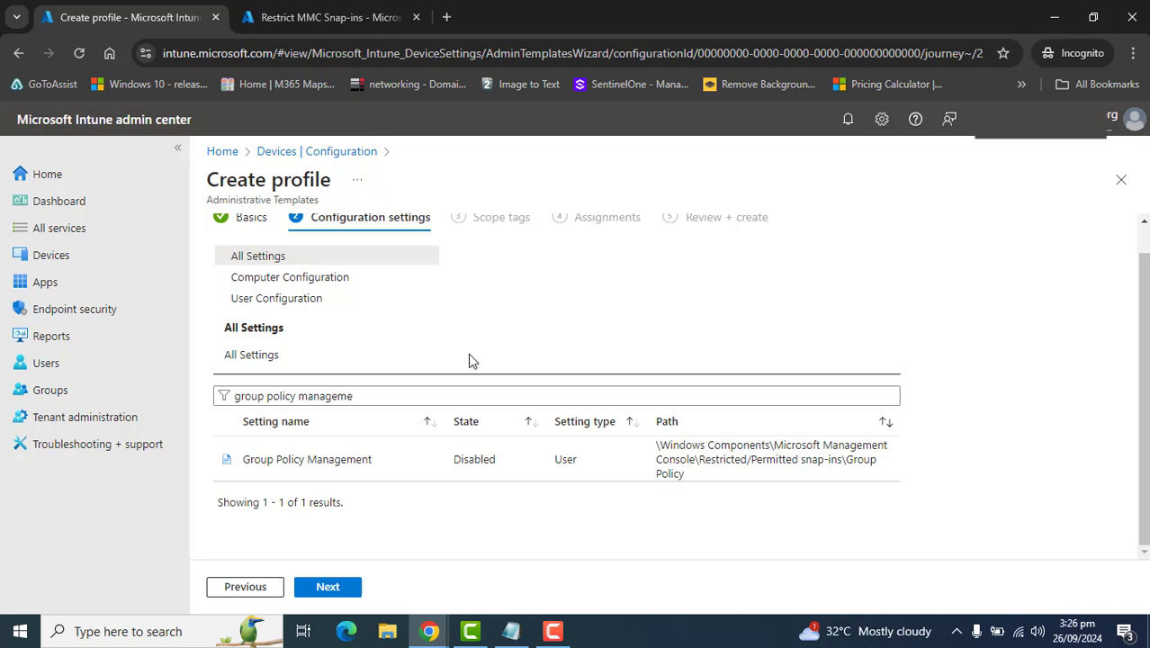
pyautogui.click(327, 590)
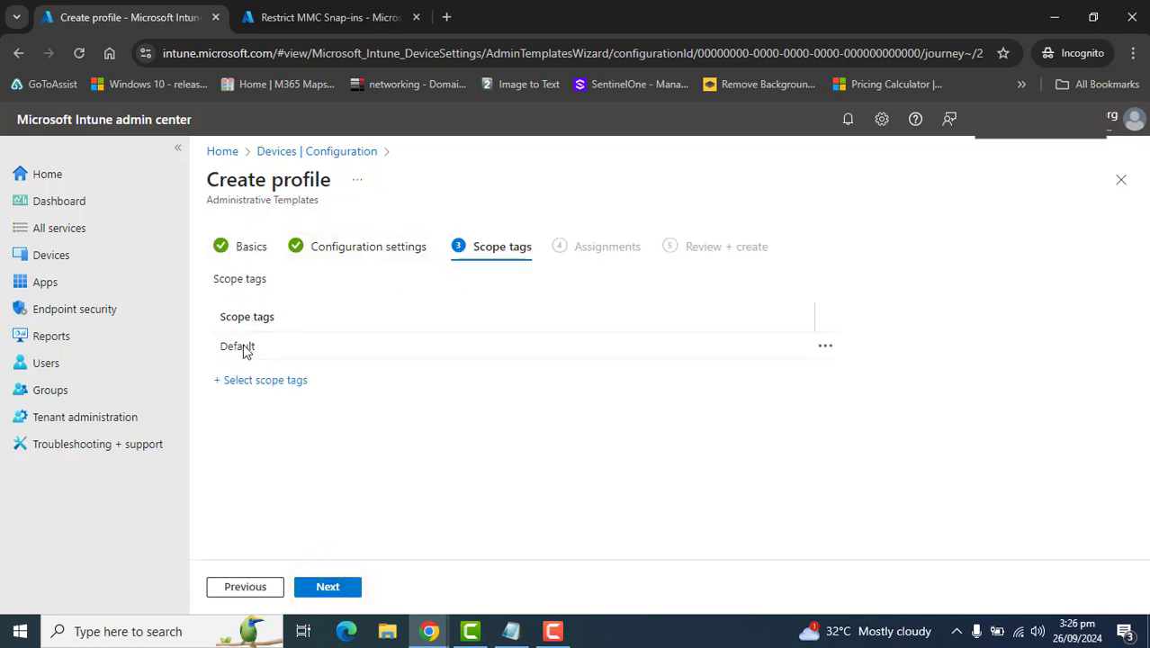
pyautogui.moveTo(255, 347); pyautogui.dragTo(205, 352)
pyautogui.click(327, 589)
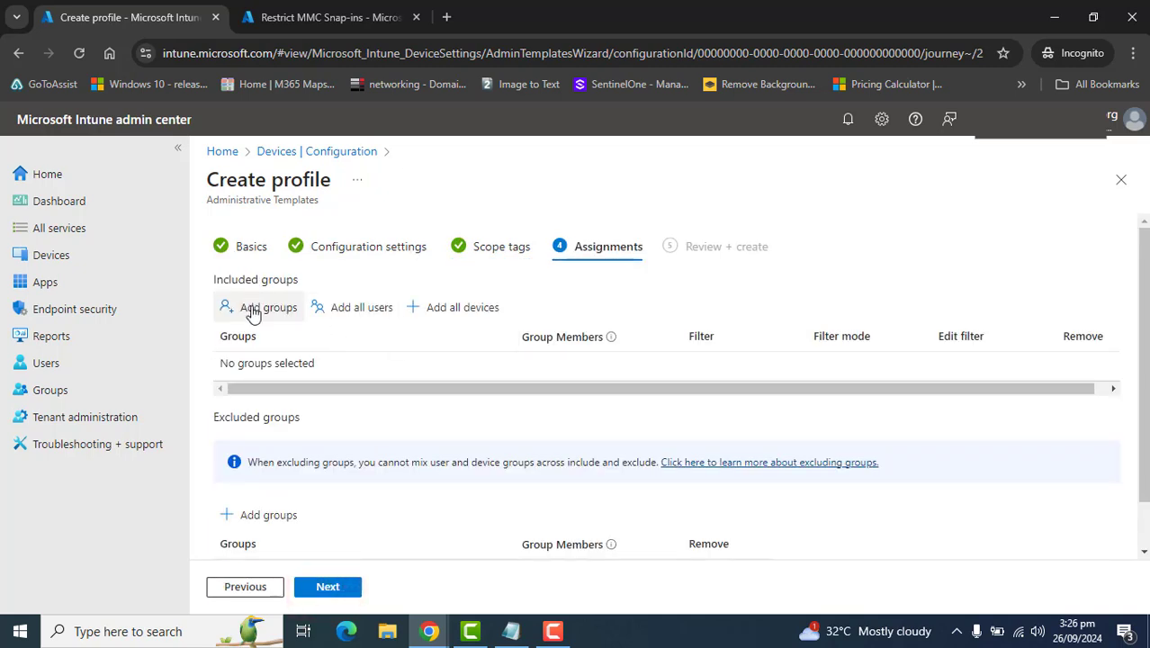
pyautogui.click(253, 309)
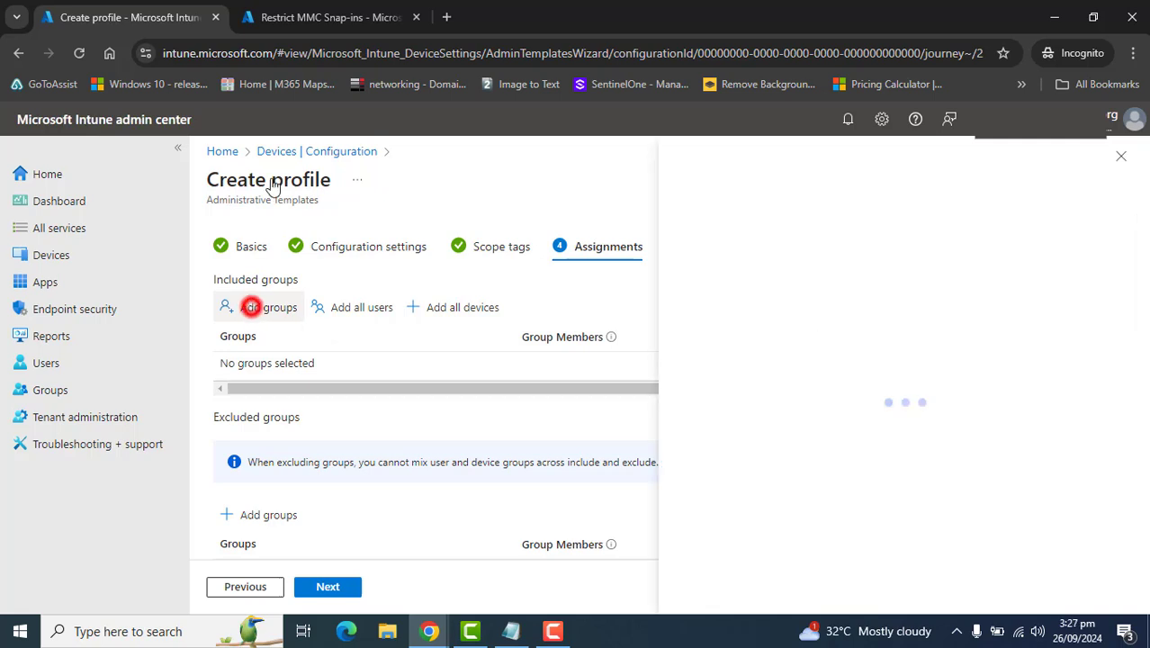
# Step: In the other Intune browser tab, start a new Security group and name it "Restrict Snap-ins"
pyautogui.click(364, 17)
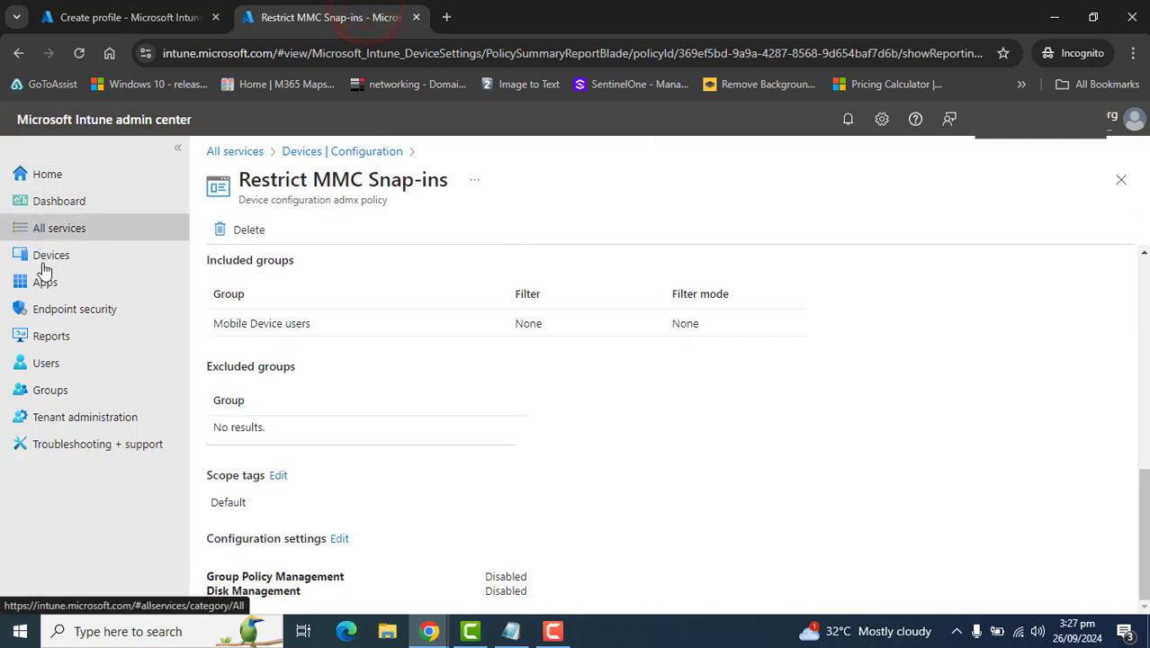
pyautogui.click(50, 389)
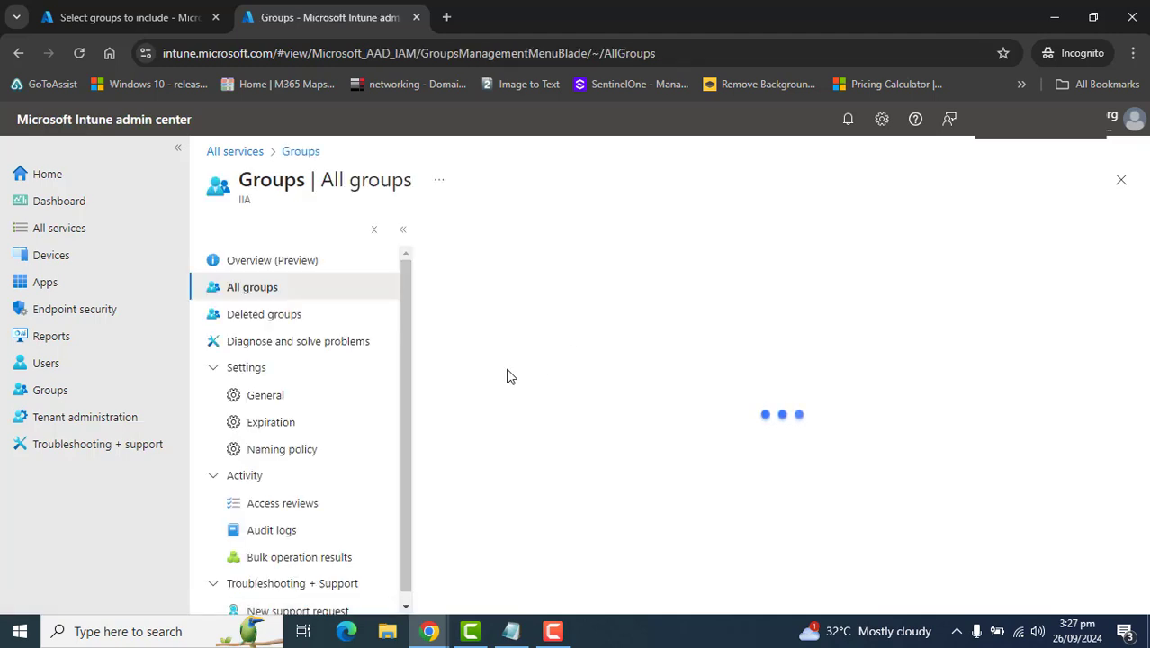
pyautogui.click(399, 398)
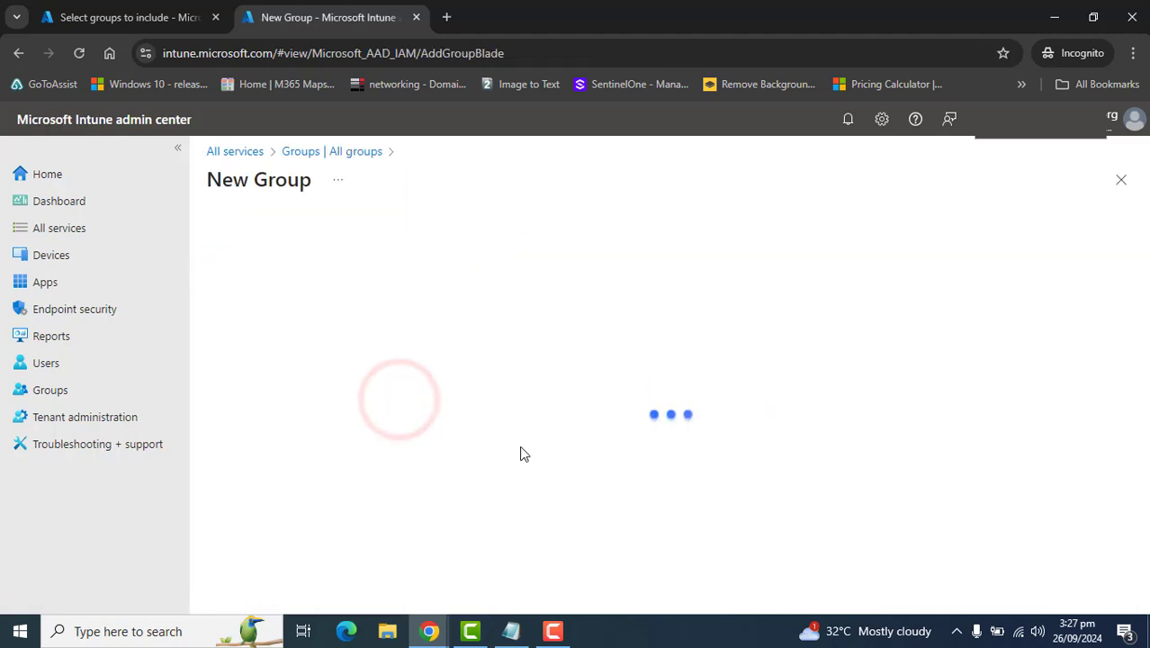
pyautogui.click(256, 346)
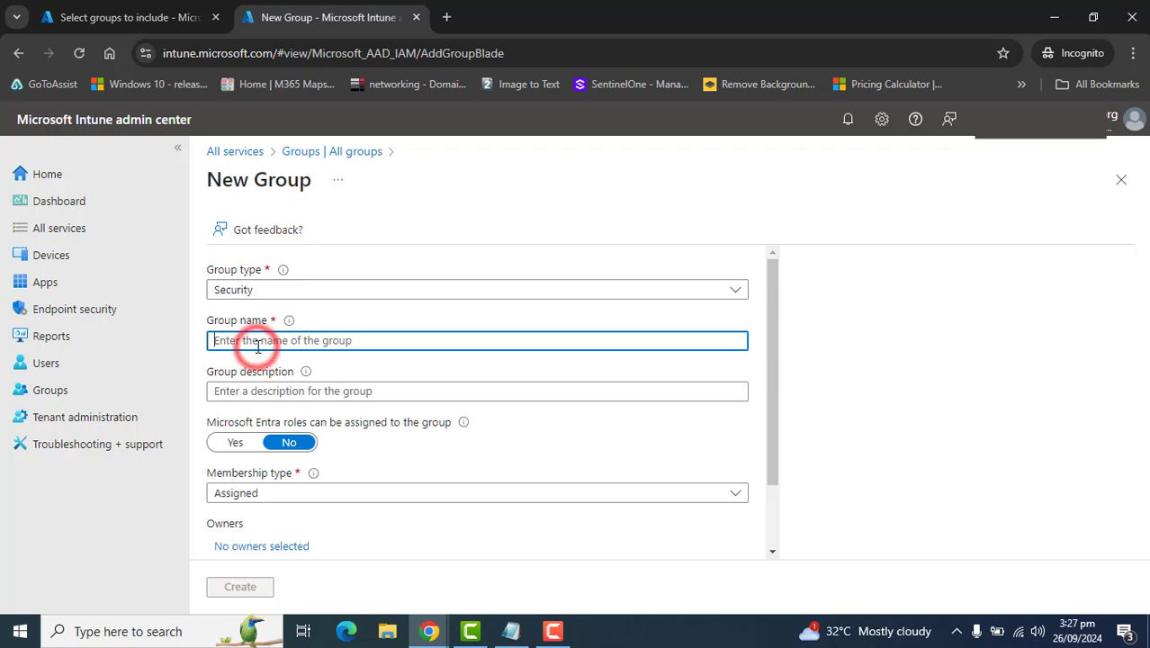
pyautogui.write('Restrict ')
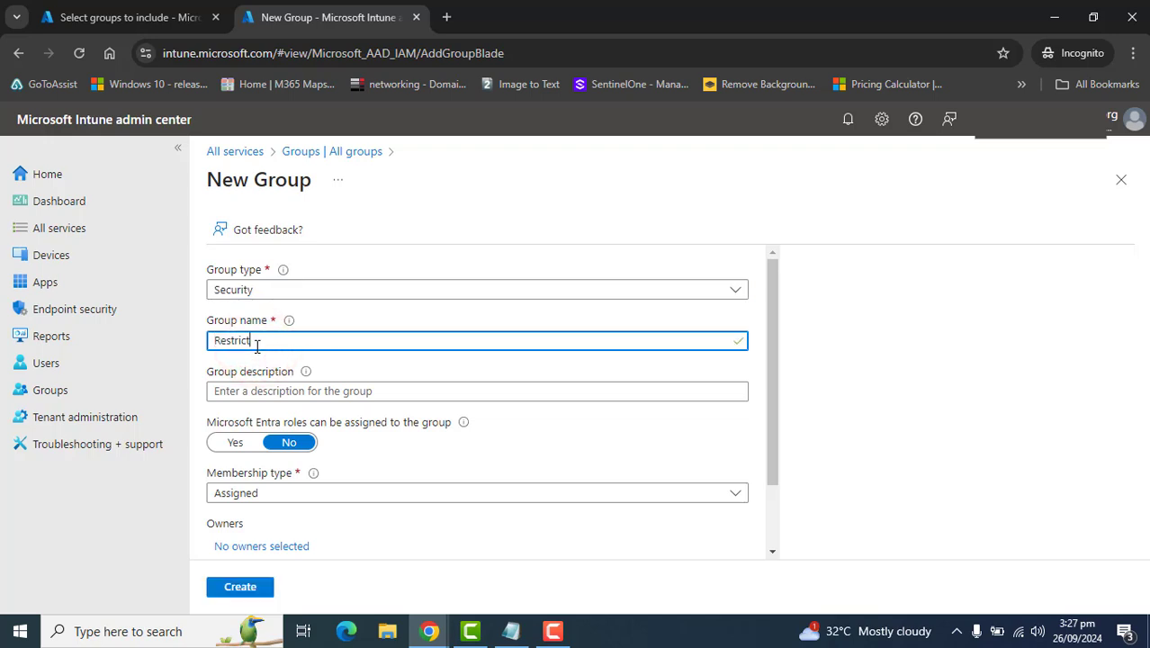
pyautogui.write('Snap-ins')
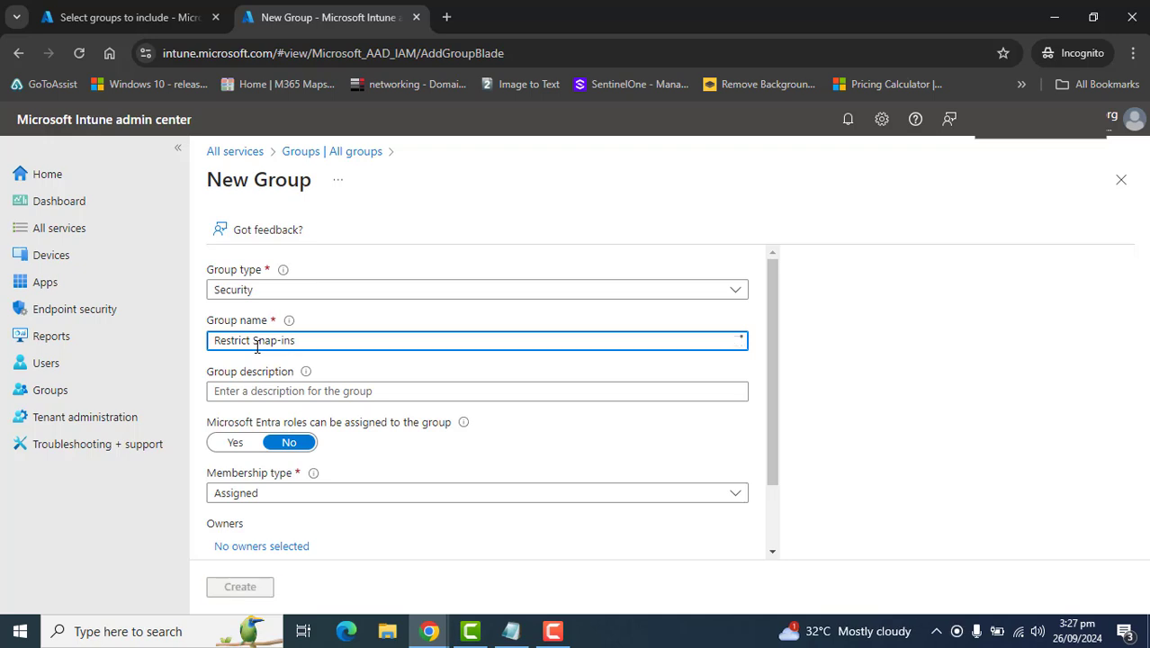
# Step: Enter "GPO, Compurer Management,Disk Management" as the new group's description
pyautogui.click(282, 393)
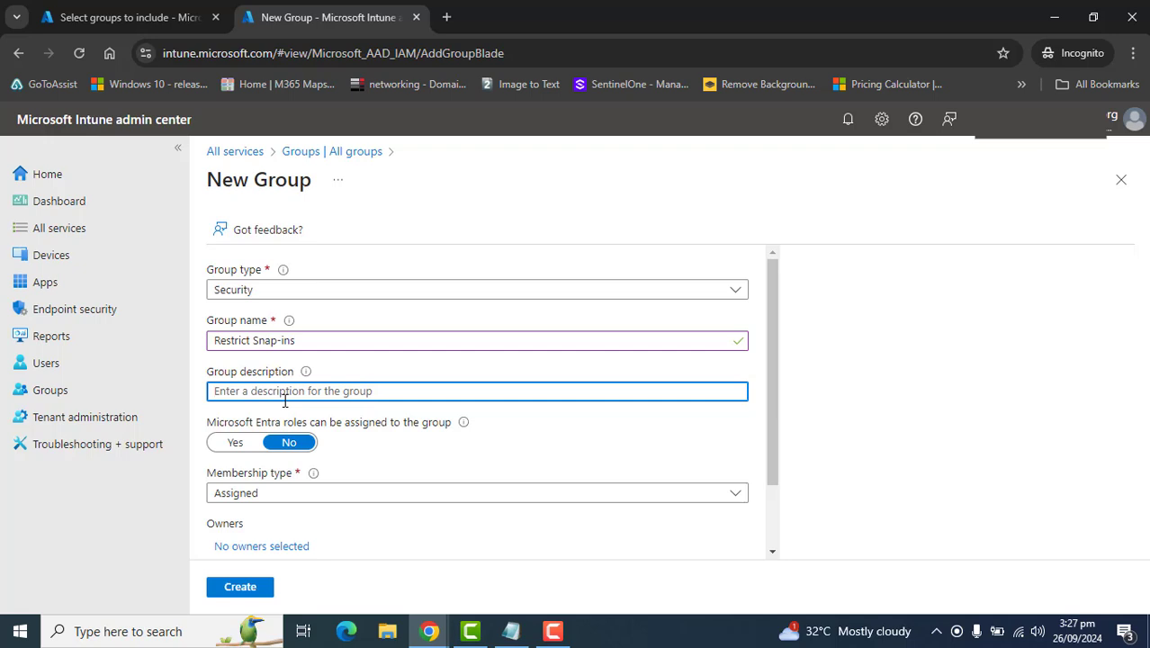
pyautogui.write('GPO')
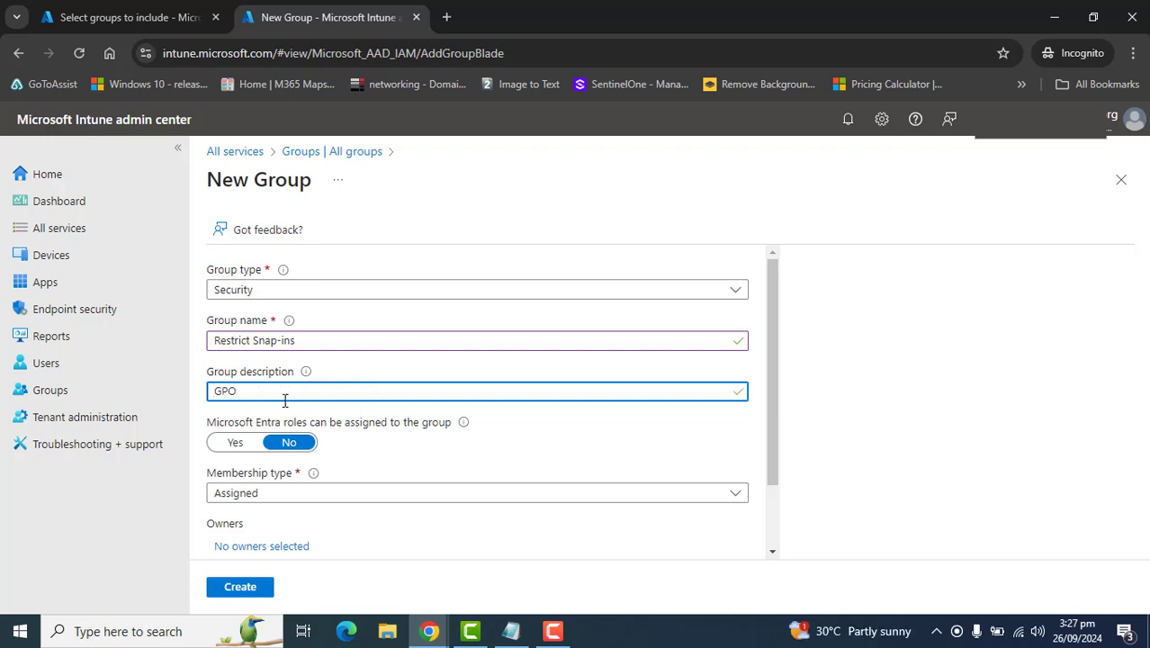
pyautogui.click(281, 393)
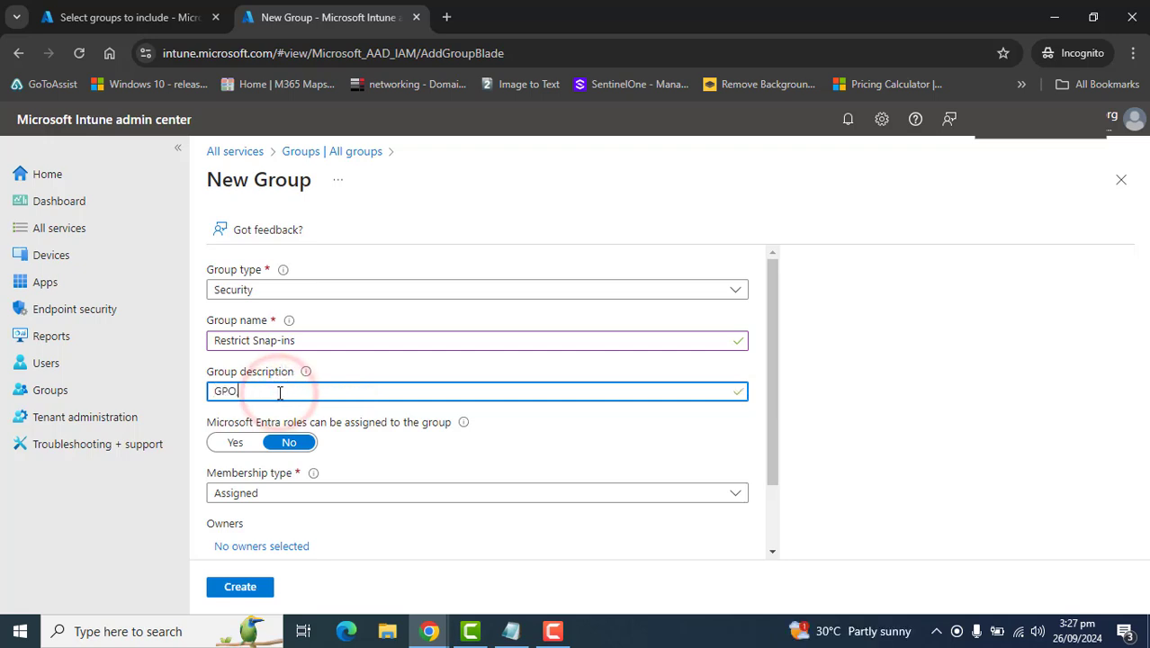
pyautogui.write(', Compurer Management,Disk Management')
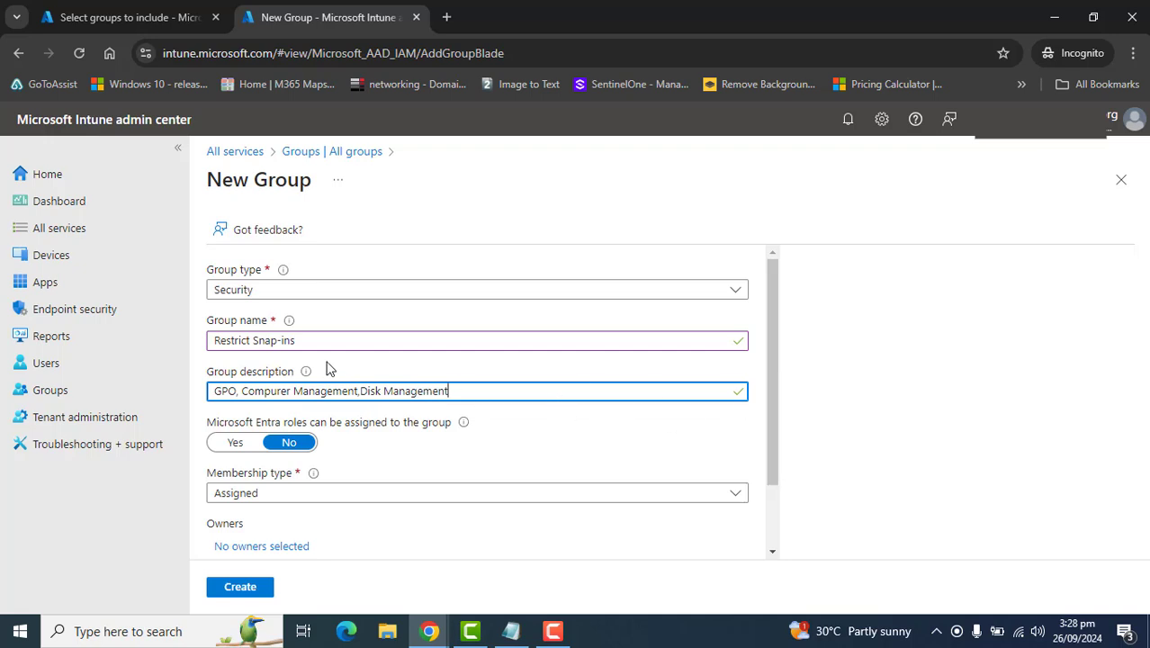
# Step: Check the new group's name and description, create the group, and stay on the All groups list
pyautogui.tripleClick(504, 397)
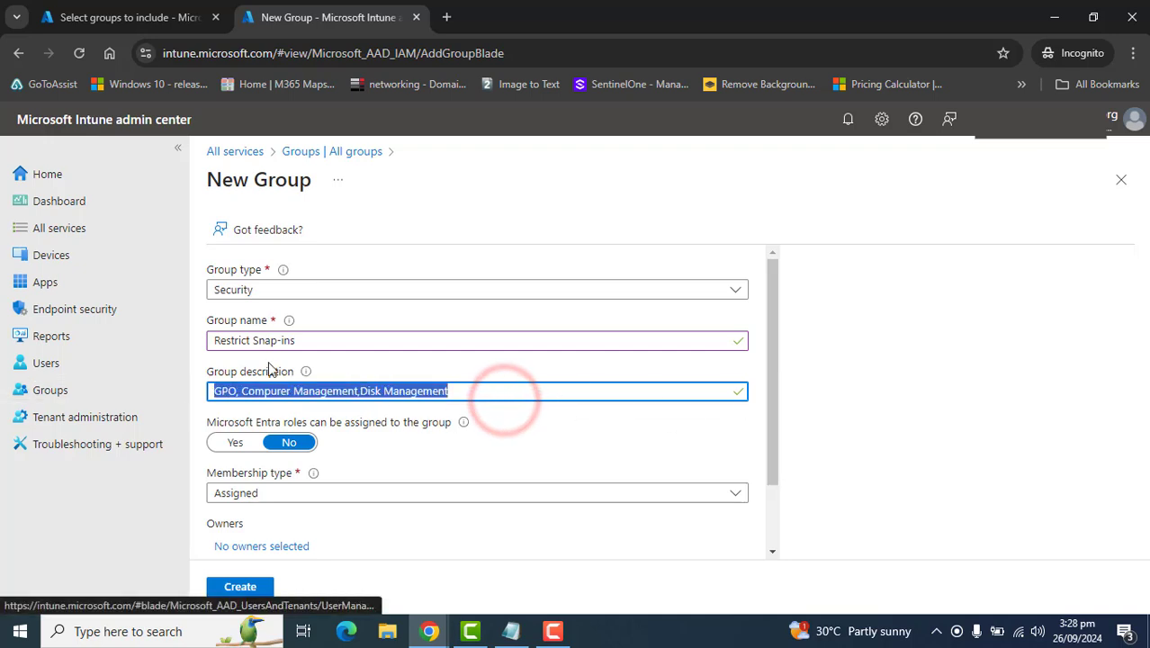
pyautogui.tripleClick(334, 338)
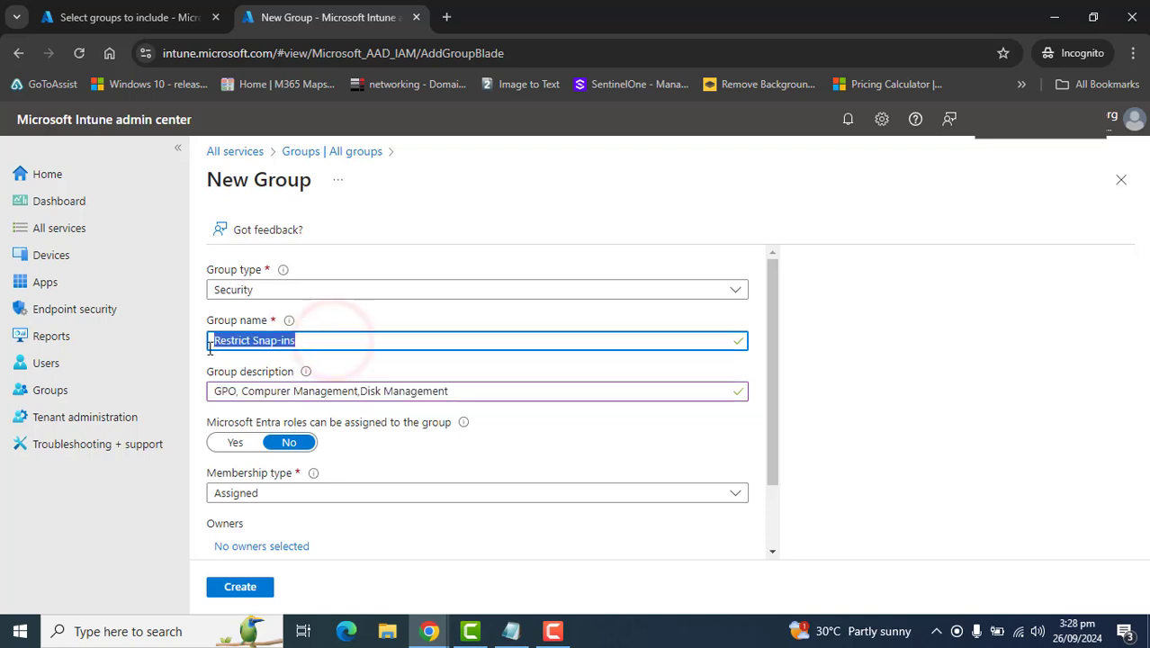
pyautogui.click(235, 587)
pyautogui.click(130, 17)
pyautogui.click(333, 17)
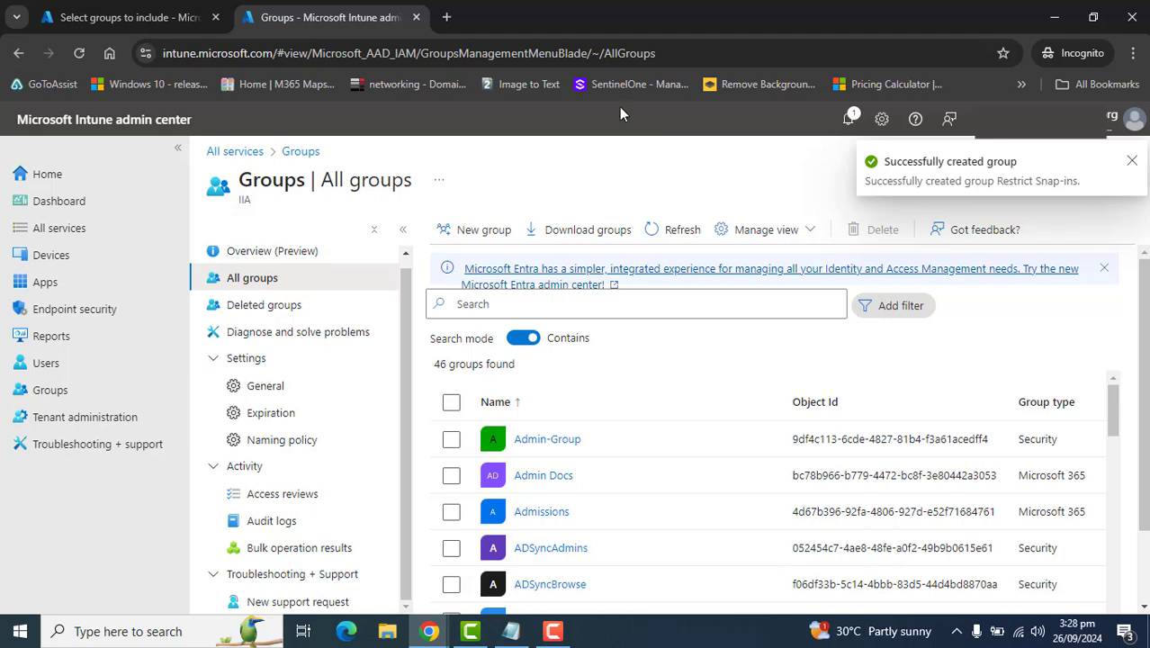
# Step: Back in the profile's group selection tab, search for "restrict" and add the Restrict Snap-ins group to the included groups
pyautogui.click(108, 15)
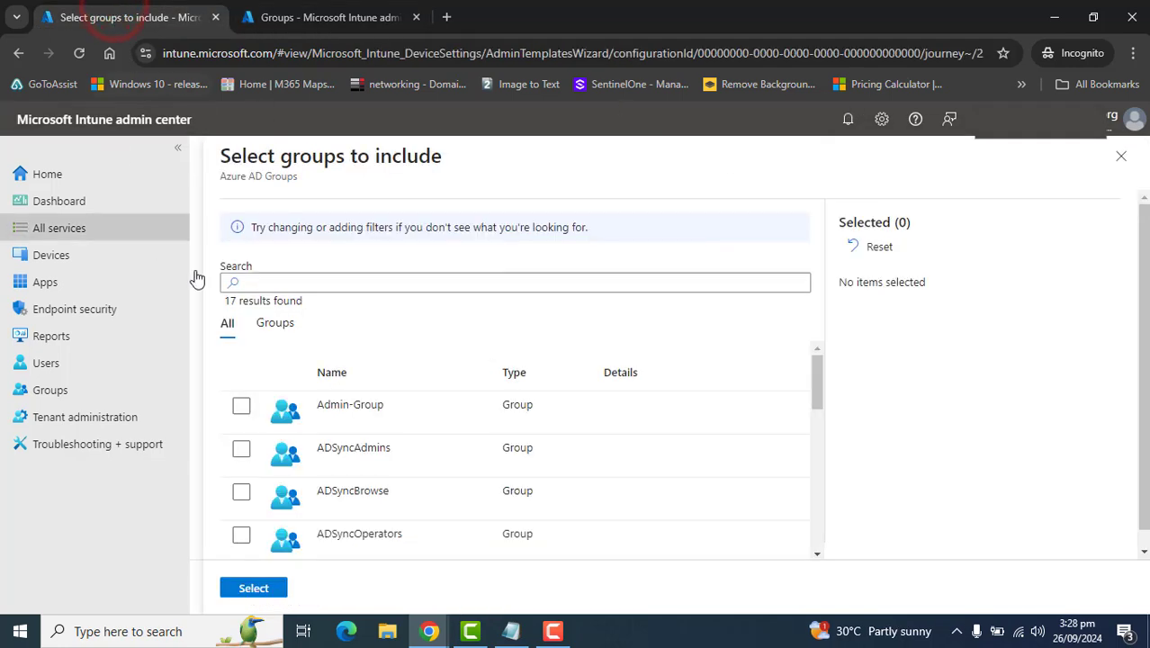
pyautogui.click(308, 280)
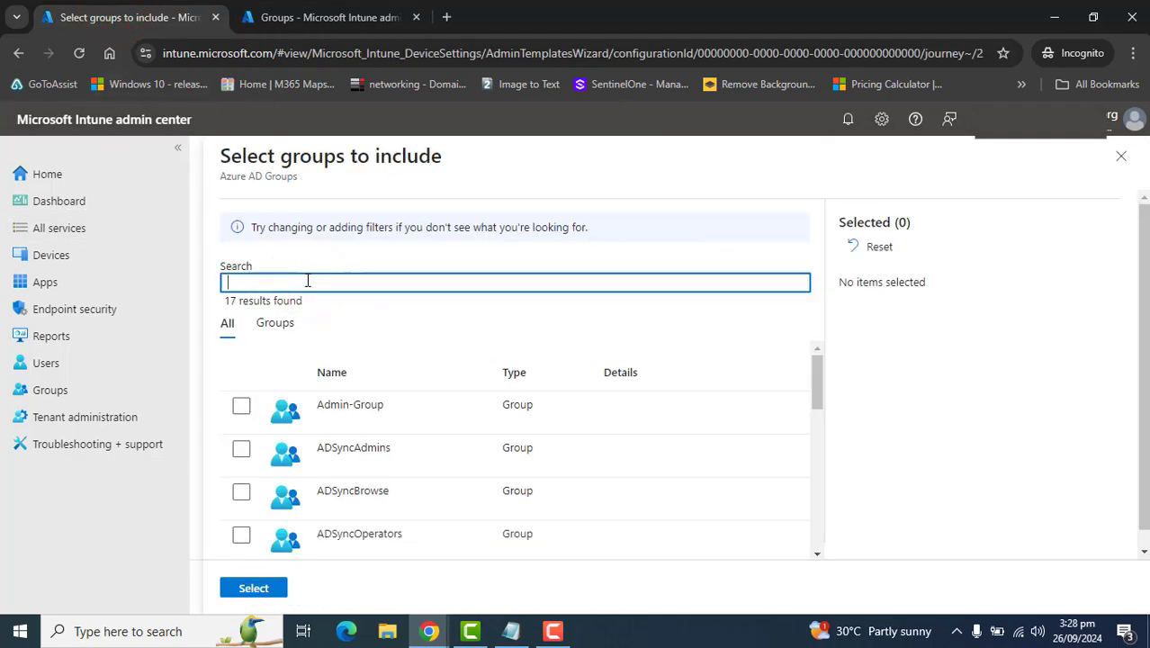
pyautogui.write('res')
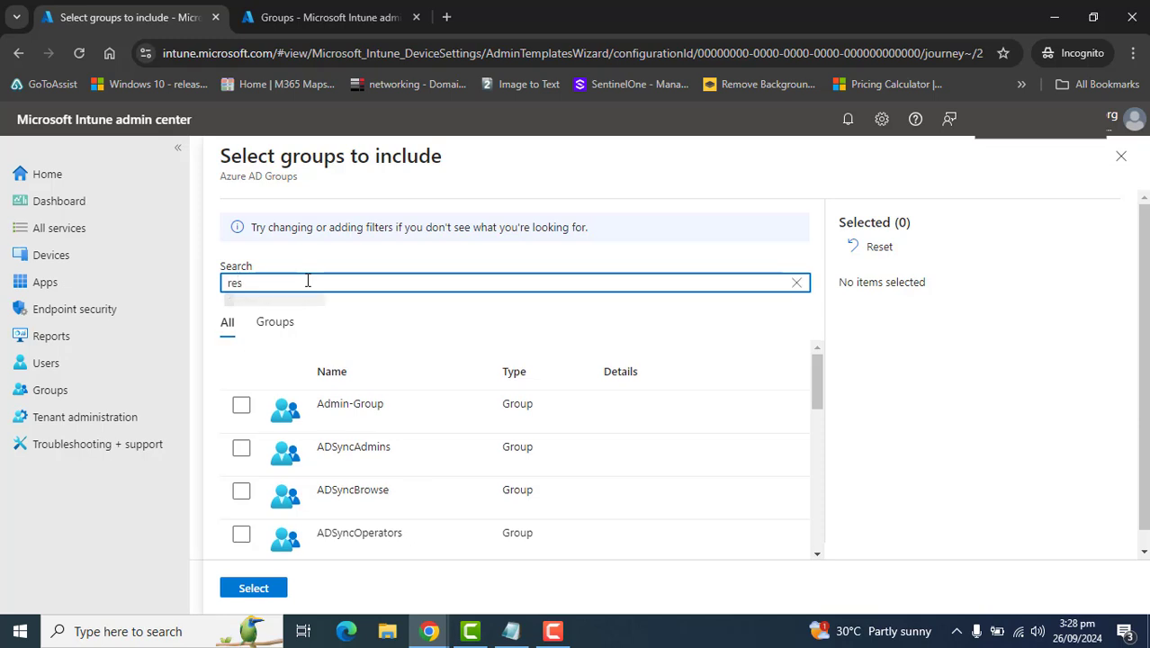
pyautogui.write('trict')
pyautogui.click(288, 418)
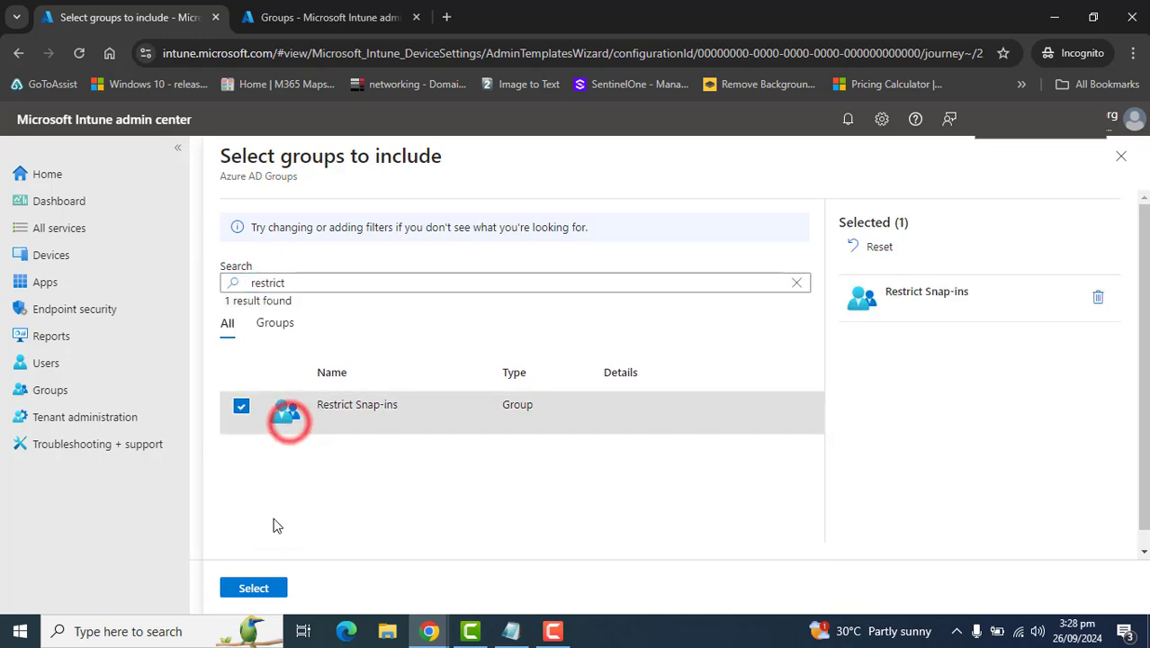
pyautogui.click(254, 589)
# Step: Check the included and excluded groups on the Assignments page and advance the profile to Review + create
pyautogui.moveTo(241, 236); pyautogui.dragTo(522, 276)
pyautogui.click(918, 255)
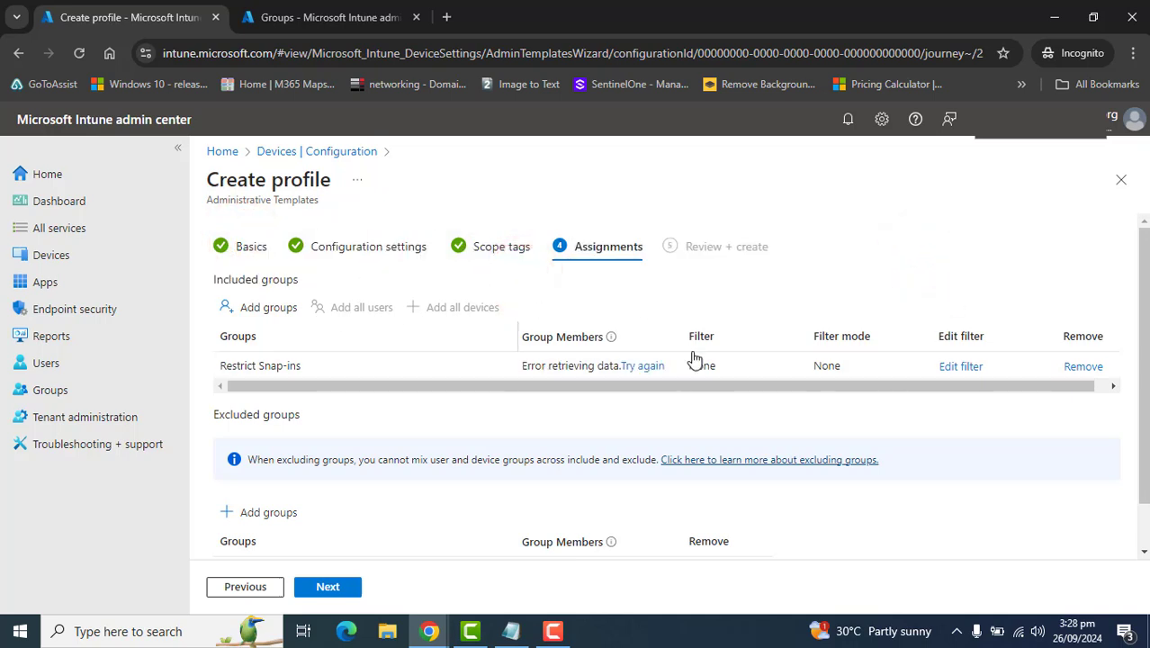
pyautogui.moveTo(1144, 368); pyautogui.dragTo(1144, 496)
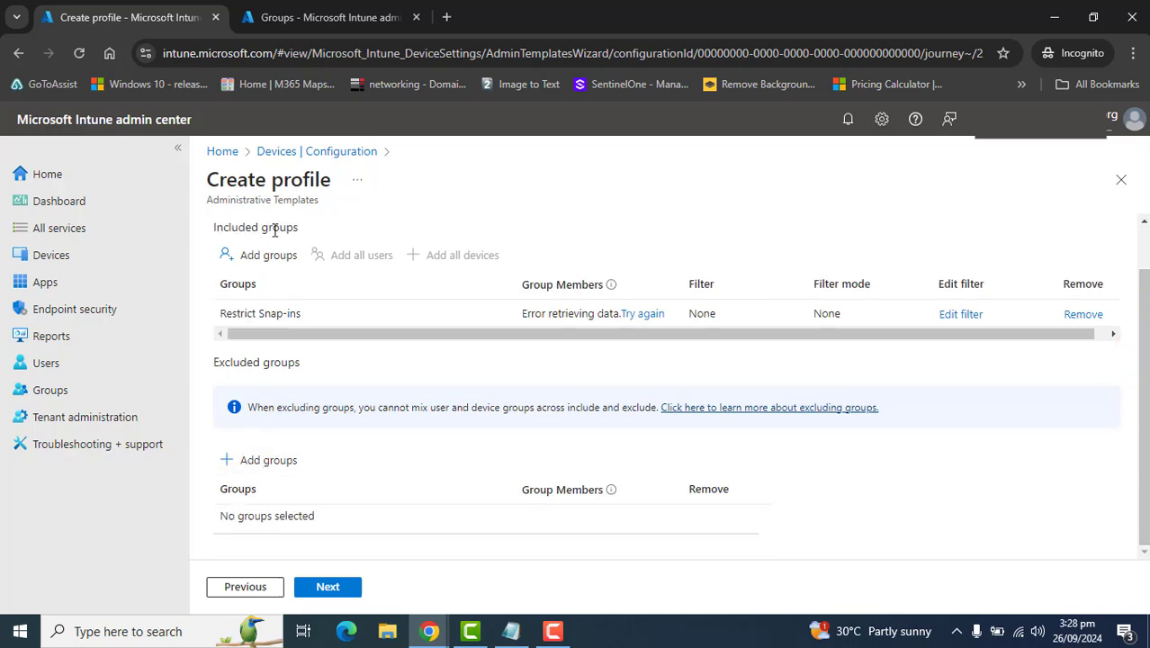
pyautogui.moveTo(342, 313); pyautogui.dragTo(194, 396)
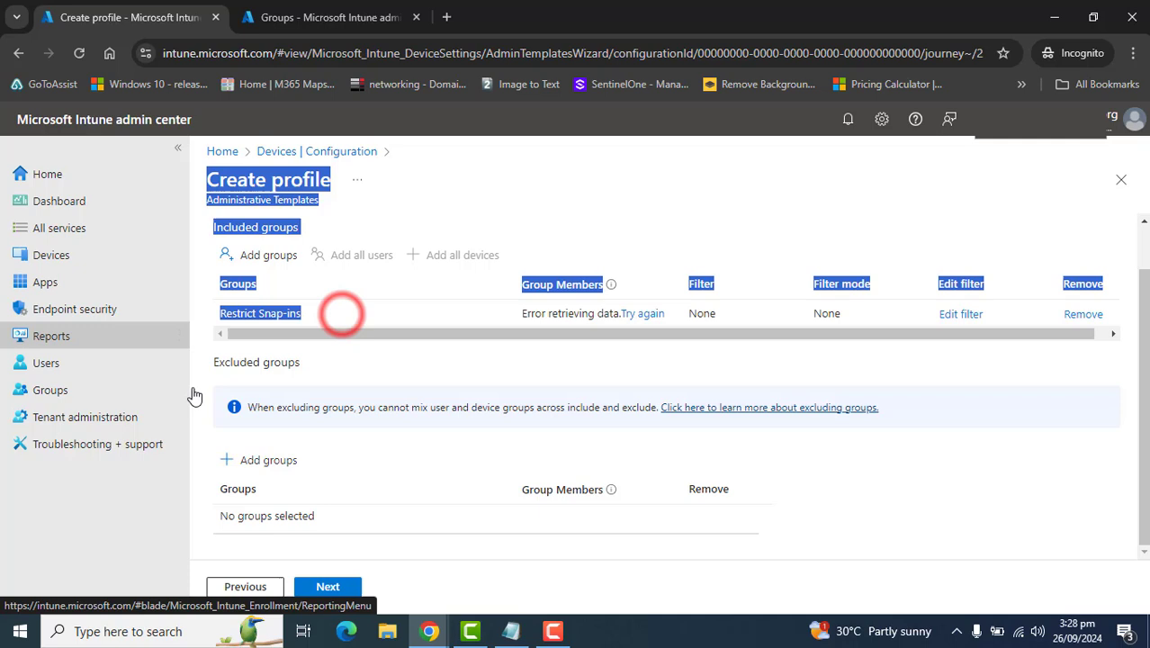
pyautogui.click(732, 186)
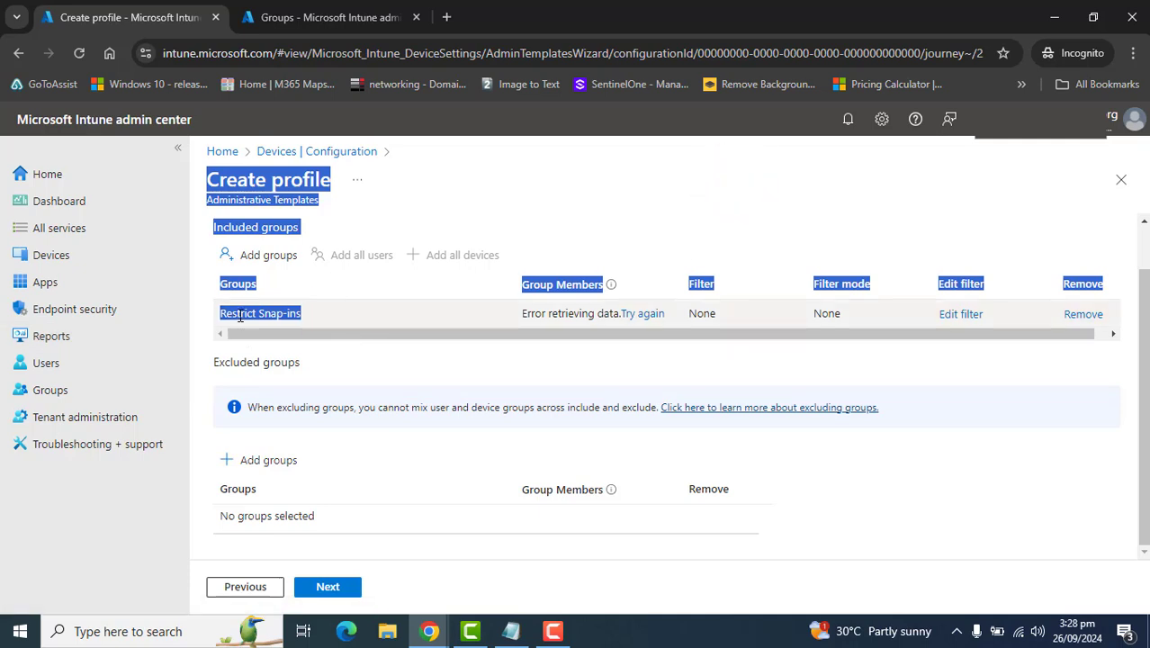
pyautogui.click(334, 590)
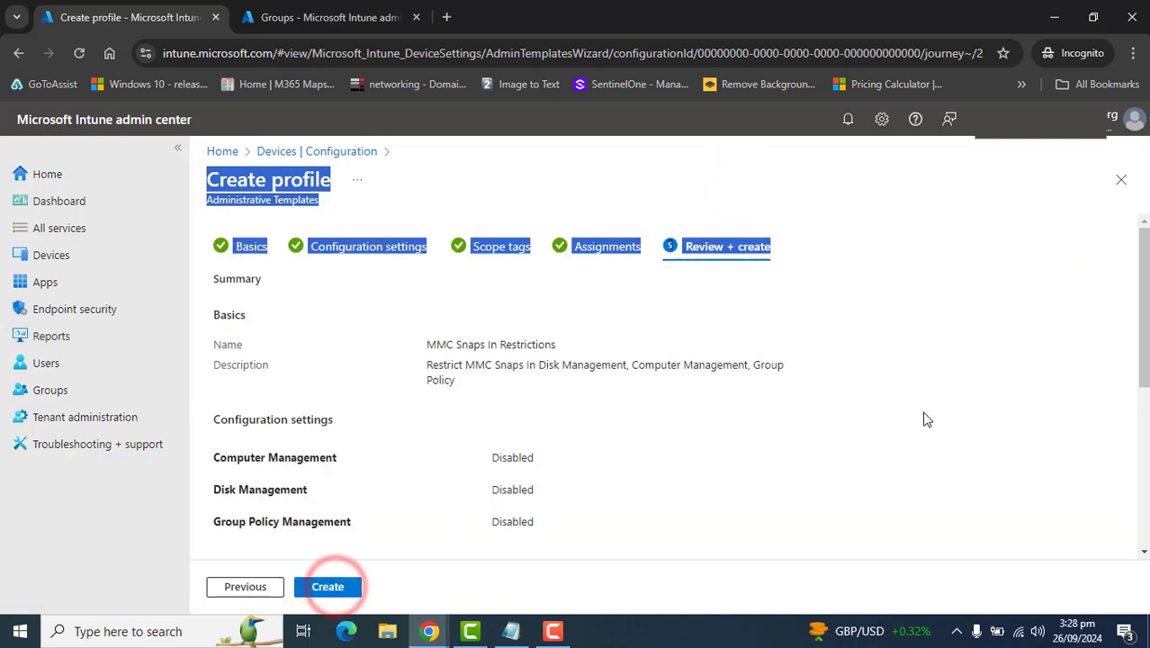
# Step: Review the summary's configuration settings, scope tags and assignments, and create the MMC Snaps In Restrictions profile
pyautogui.click(1067, 412)
pyautogui.moveTo(1147, 283); pyautogui.dragTo(1132, 341)
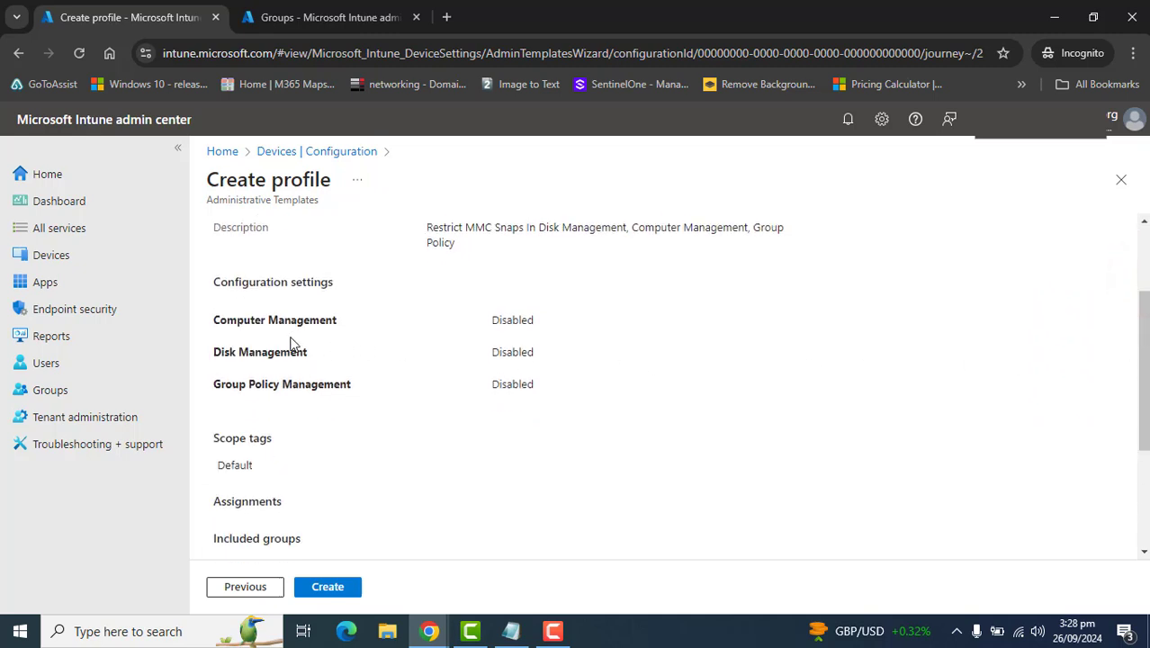
pyautogui.moveTo(213, 324); pyautogui.dragTo(350, 387)
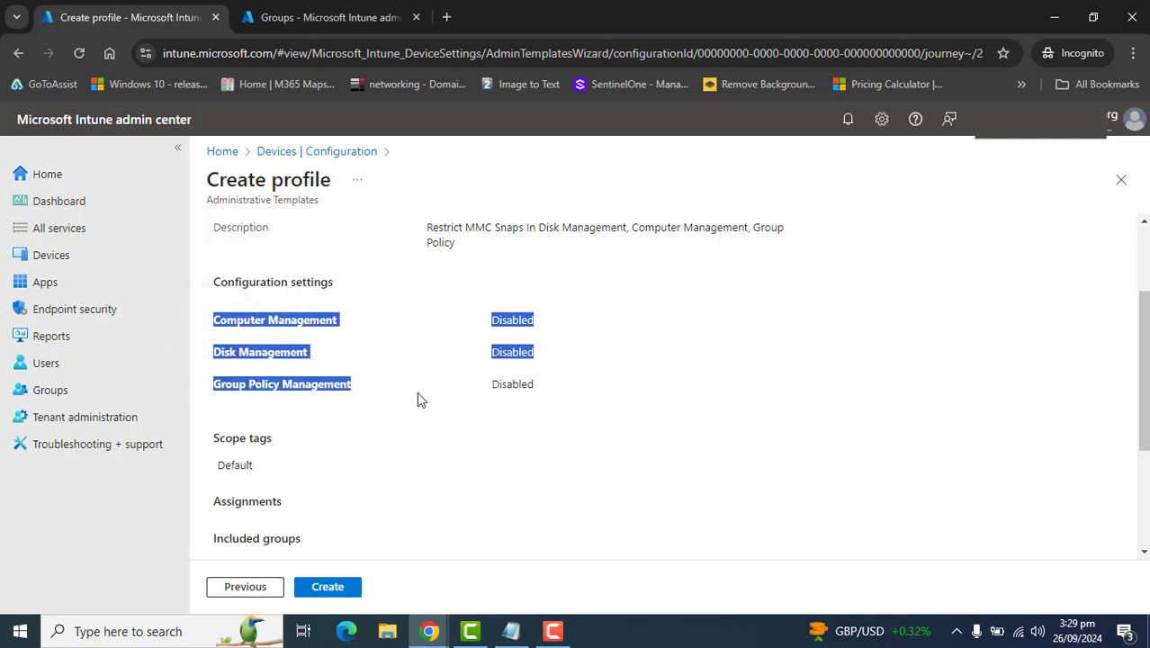
pyautogui.click(632, 404)
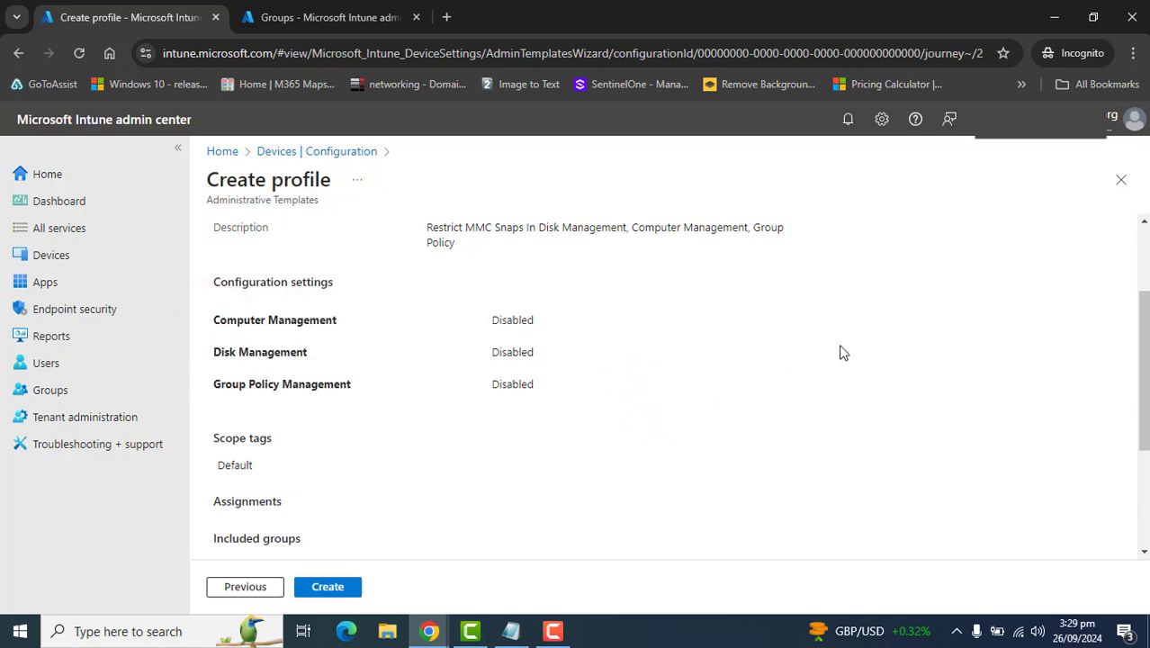
pyautogui.moveTo(1144, 357); pyautogui.dragTo(1118, 228)
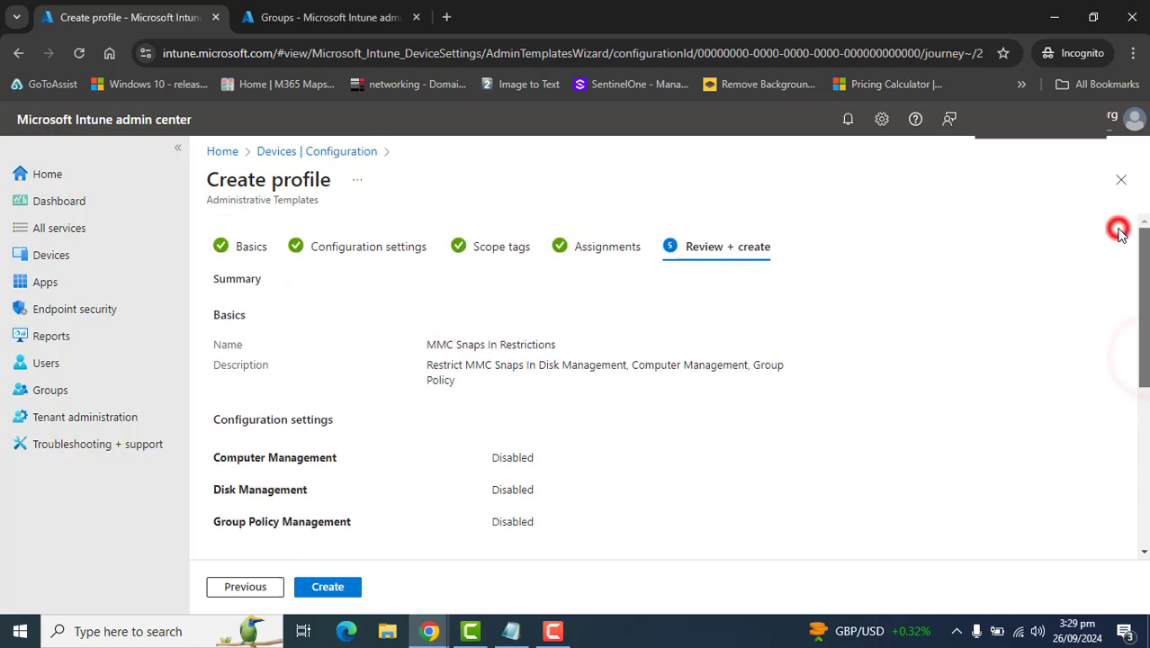
pyautogui.scroll(-5, 1087, 552)
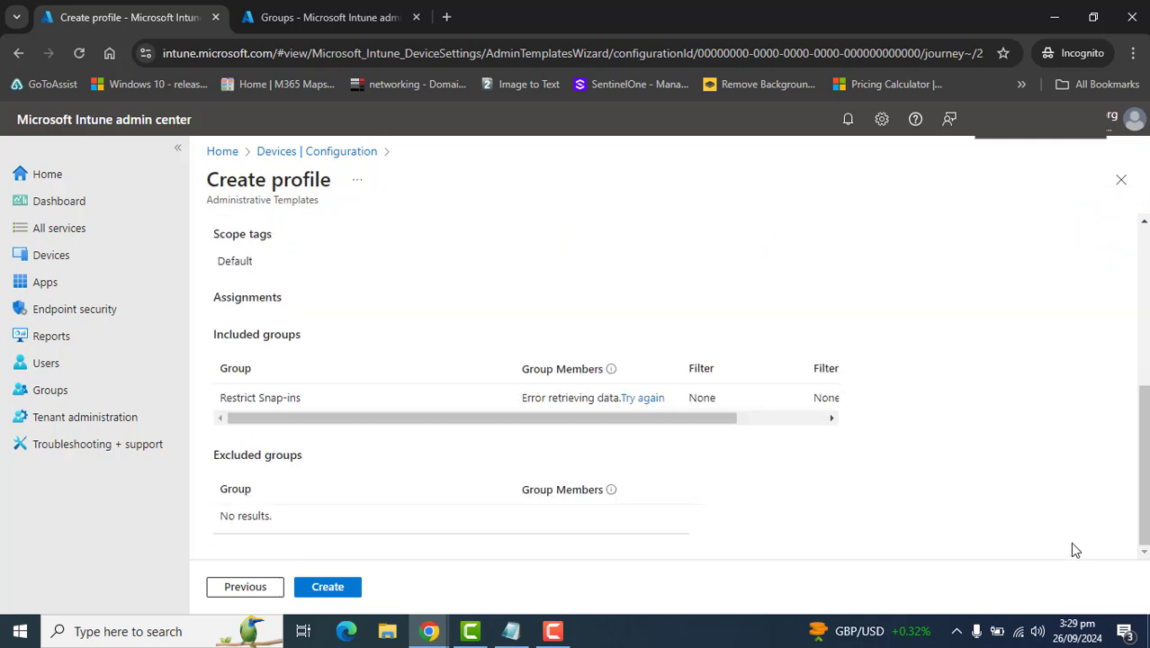
pyautogui.click(316, 590)
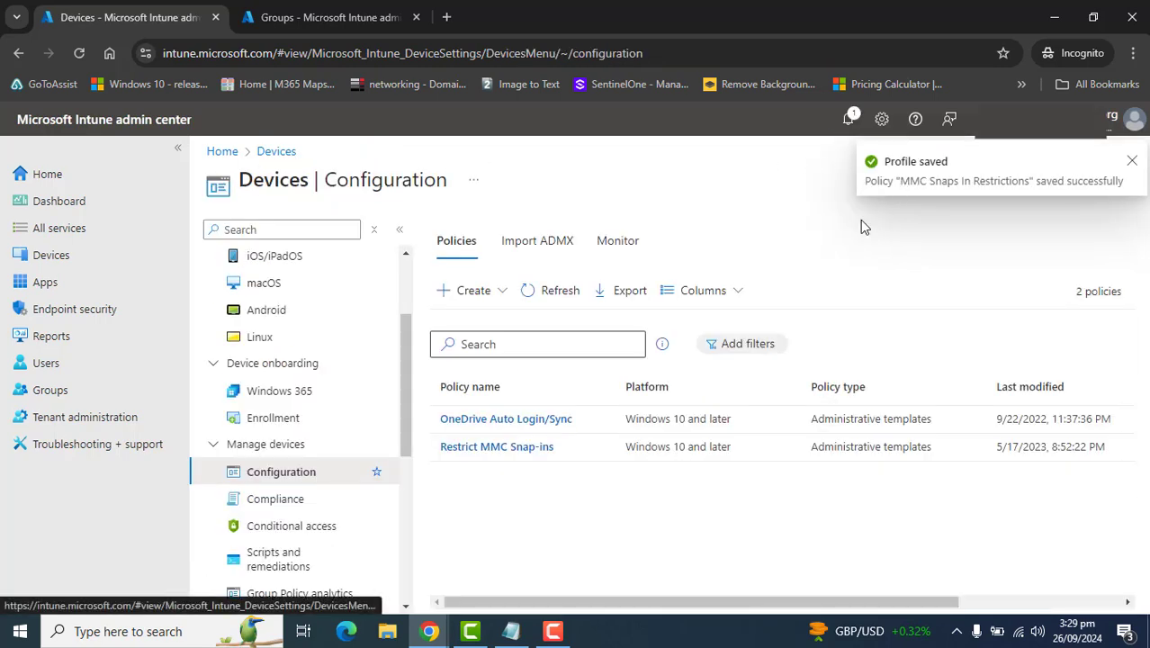
# Step: Refresh the configuration policies list and open the MMC Snaps In Restrictions policy
pyautogui.click(534, 295)
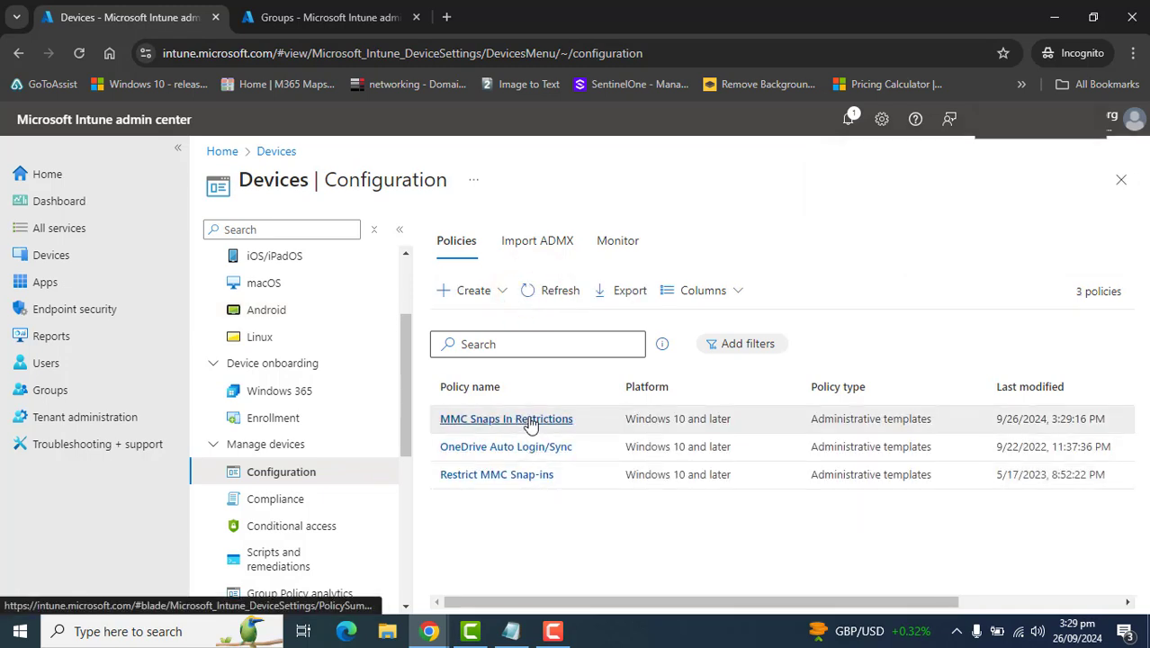
pyautogui.click(529, 416)
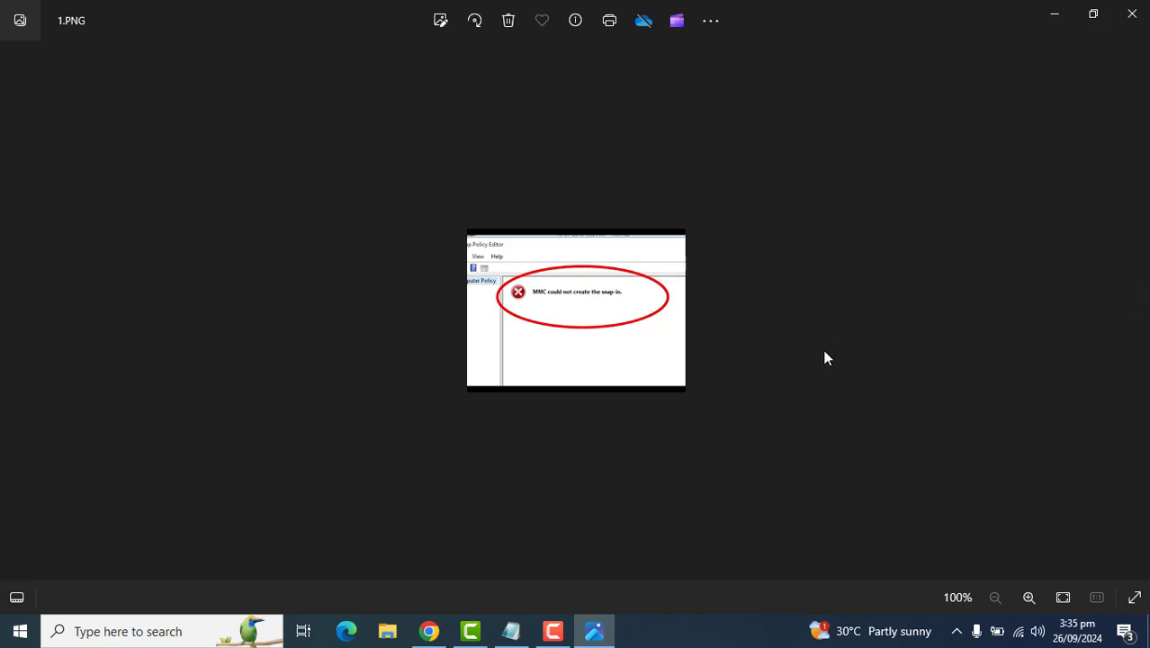
# Step: In the Photos app, examine the snap-in error screenshot 1.PNG up close, browse through 2.PNG to 3.PNG, and enlarge 3.PNG to 200%
pyautogui.doubleClick(535, 292)
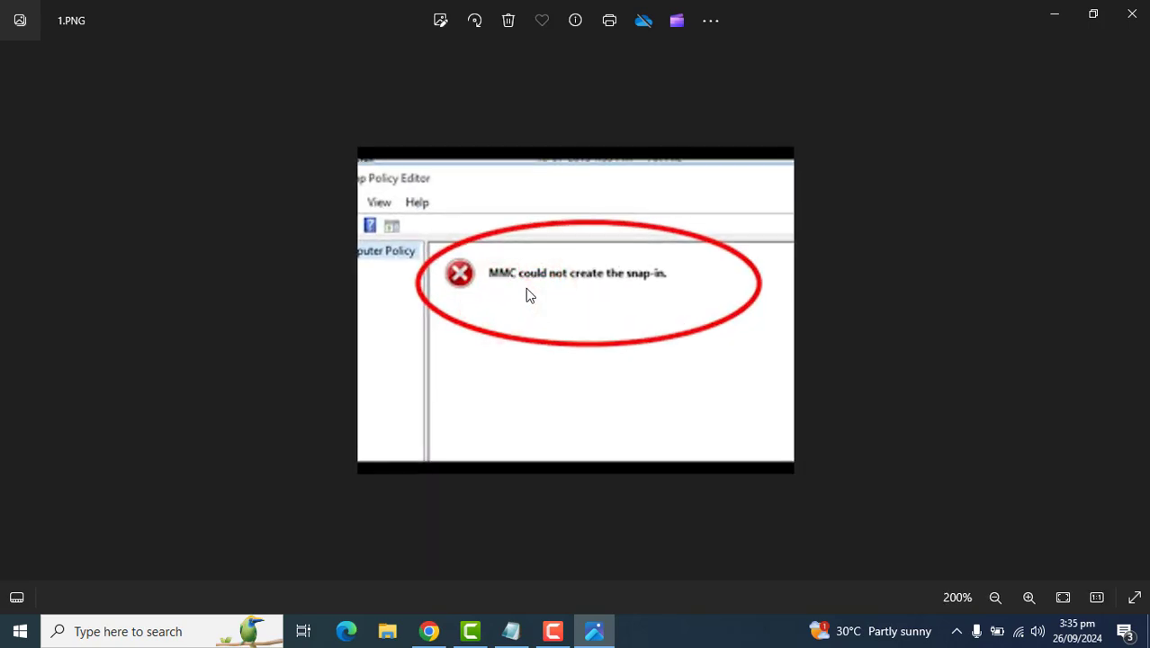
pyautogui.doubleClick(510, 298)
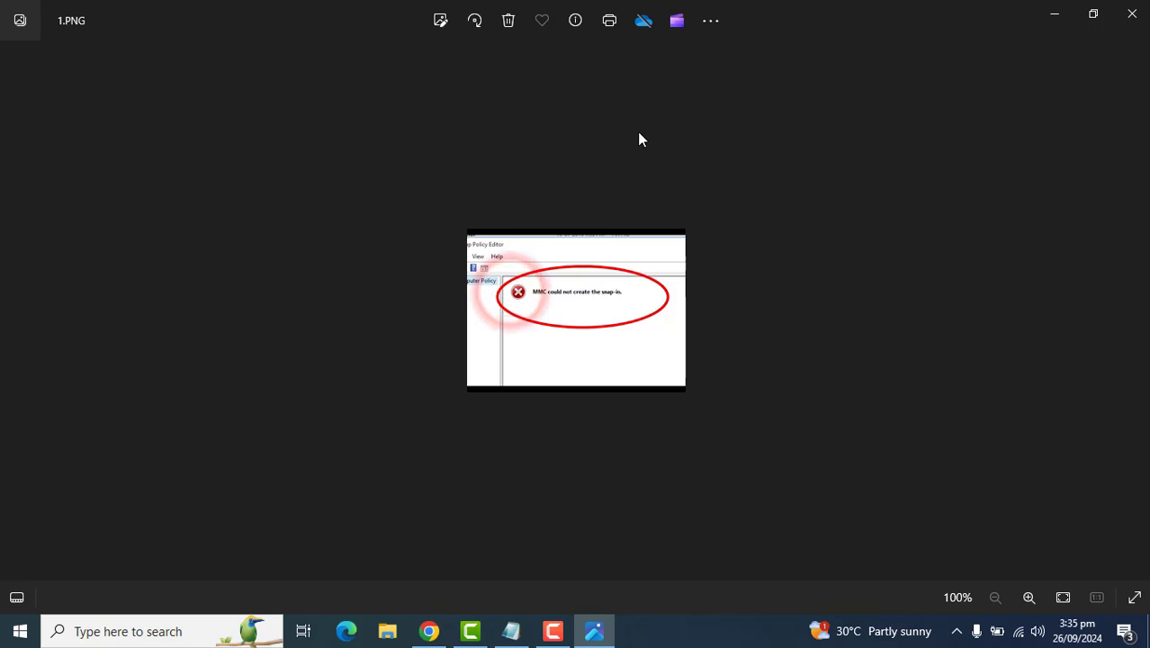
pyautogui.press('Right')
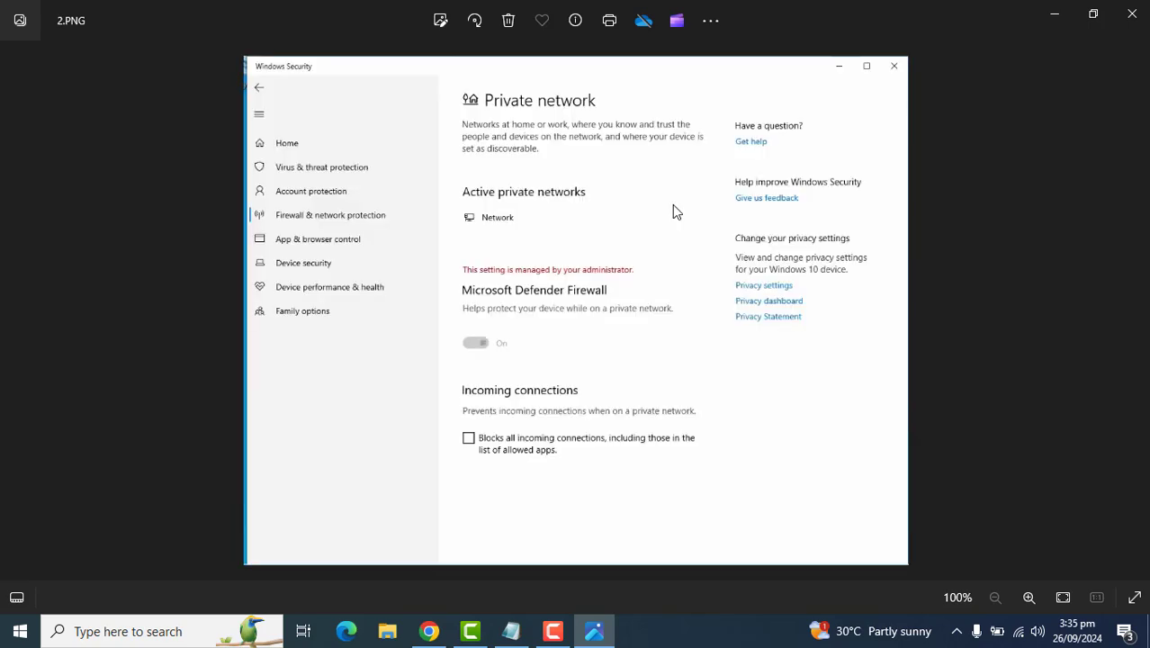
pyautogui.press('Right')
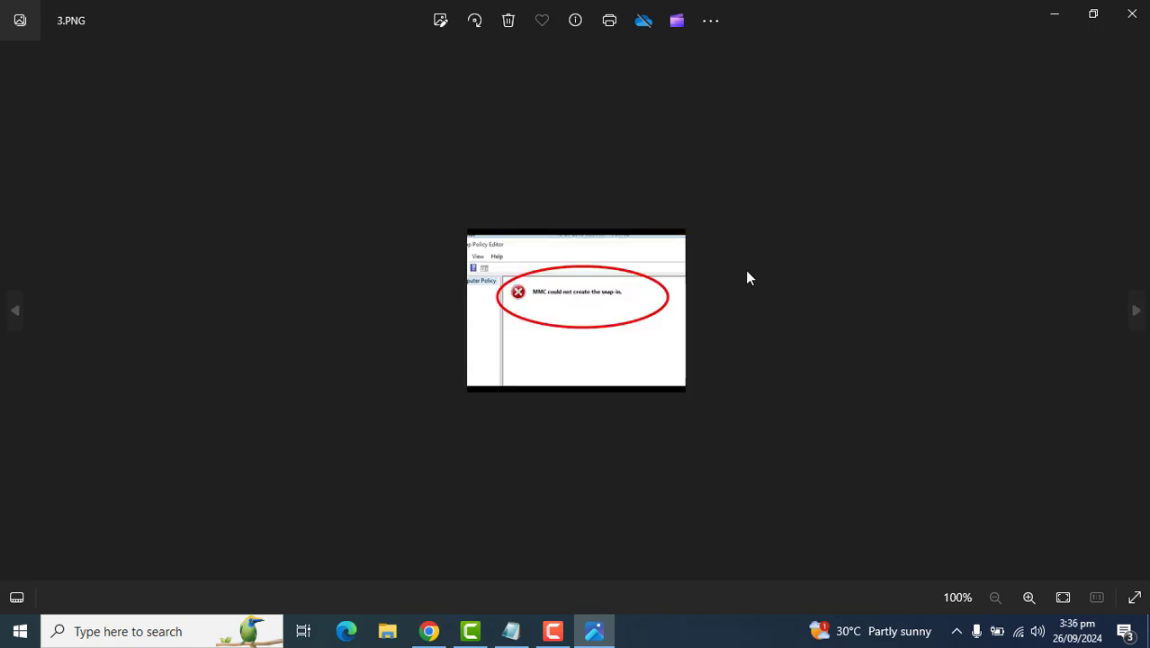
pyautogui.doubleClick(693, 301)
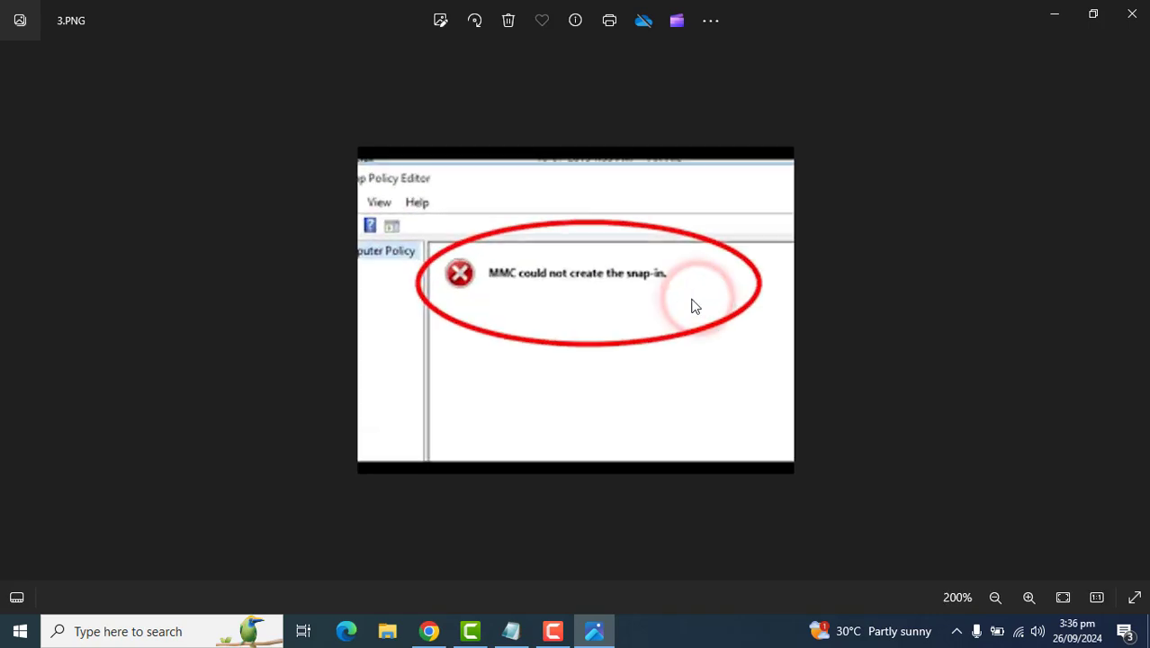